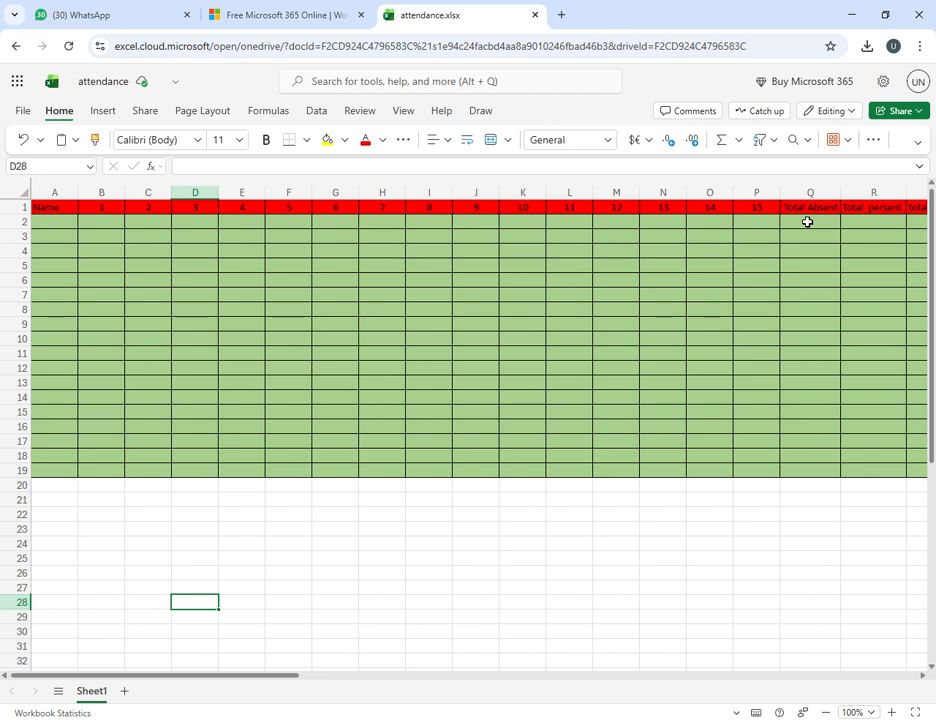
pyautogui.click(877, 226)
pyautogui.click(918, 227)
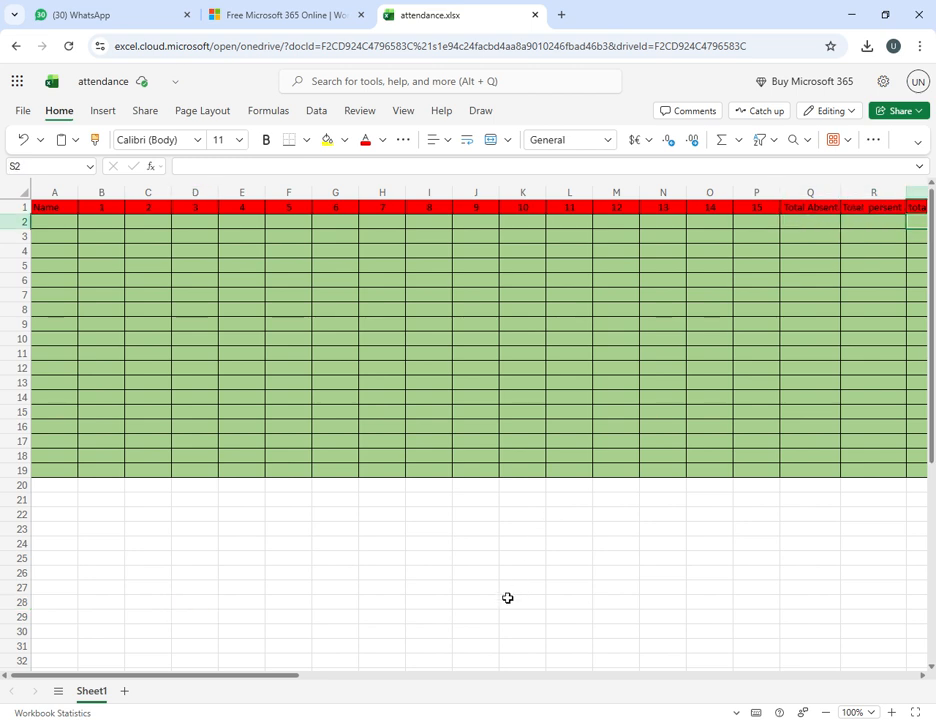
pyautogui.moveTo(203, 677); pyautogui.dragTo(165, 664)
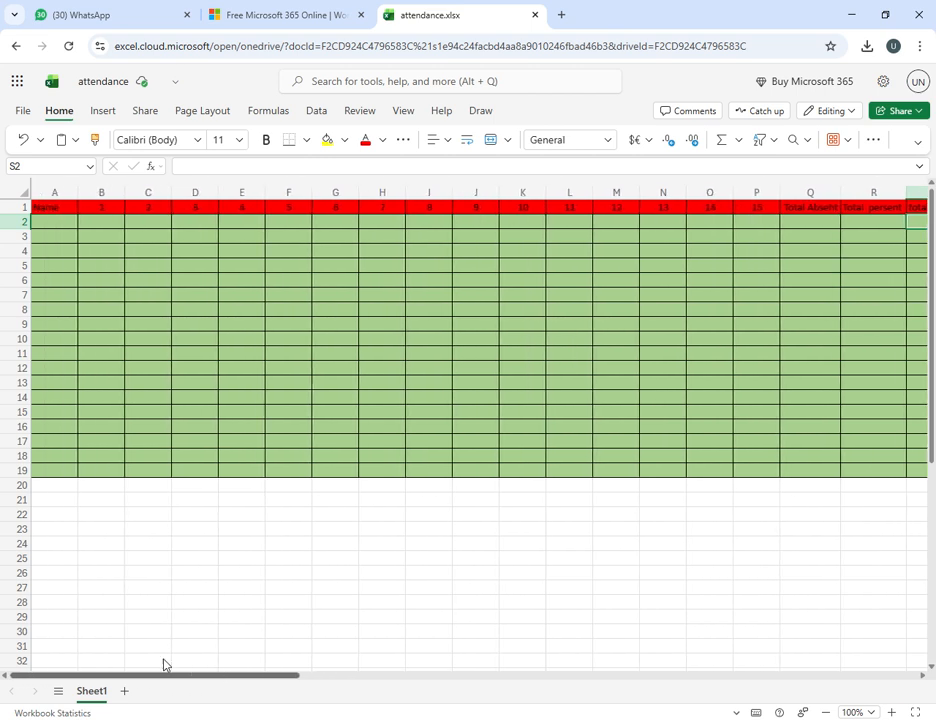
# Enter the student's name in cell A2, the first row under the Name header.
pyautogui.doubleClick(63, 224)
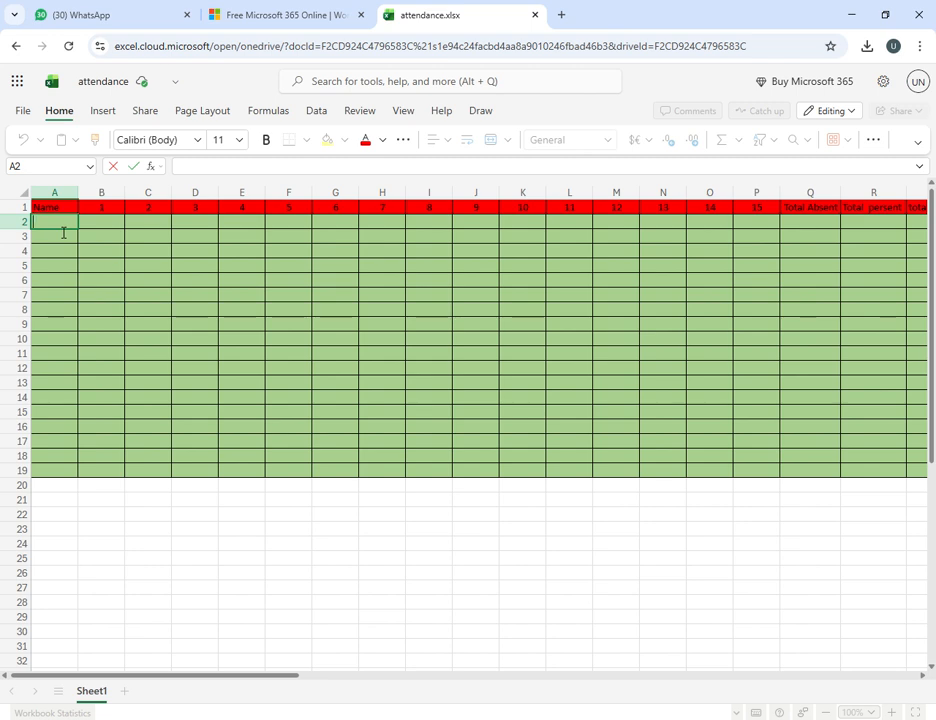
pyautogui.write('u')
pyautogui.press('BackSpace')
pyautogui.write('ali')
pyautogui.click(132, 271)
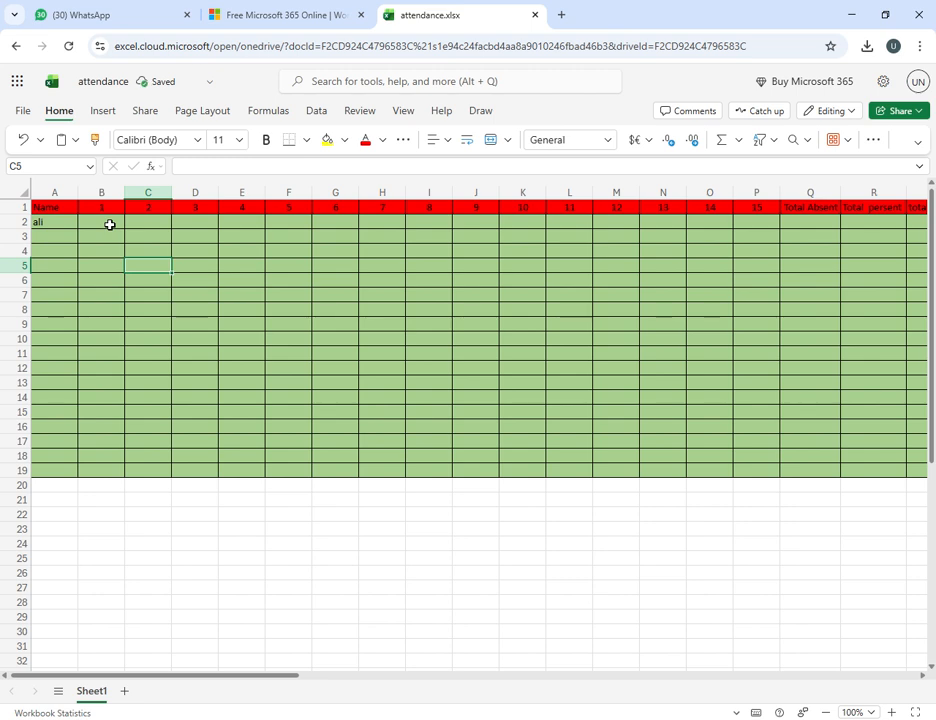
# Mark the student present with "p" for days 1, 2 and 3 in cells B2 to D2.
pyautogui.click(110, 225)
pyautogui.write('pp')
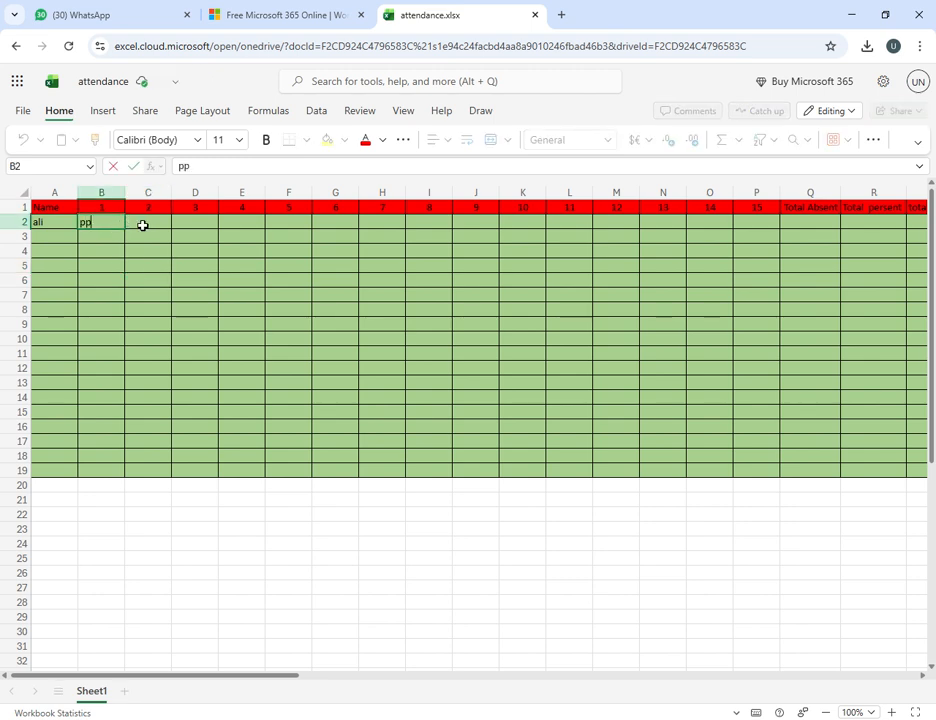
pyautogui.press('BackSpace')
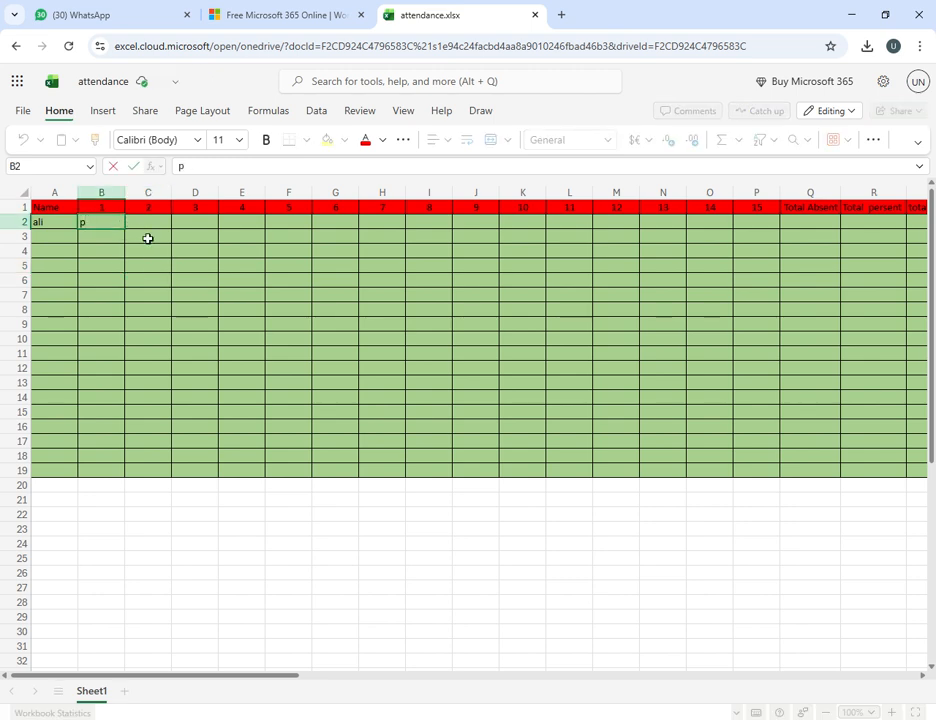
pyautogui.click(161, 231)
pyautogui.write('p')
pyautogui.click(214, 226)
pyautogui.write('p')
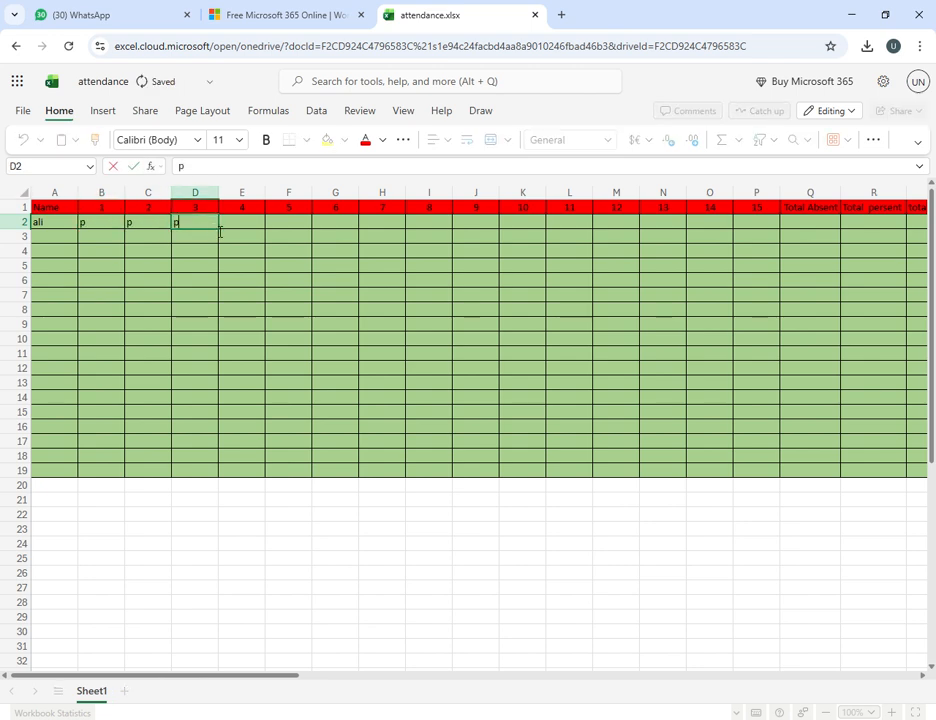
# Mark the student's attendance as "l" for day 4 and "a" for days 5 and 6 in row 2.
pyautogui.click(244, 230)
pyautogui.write('l')
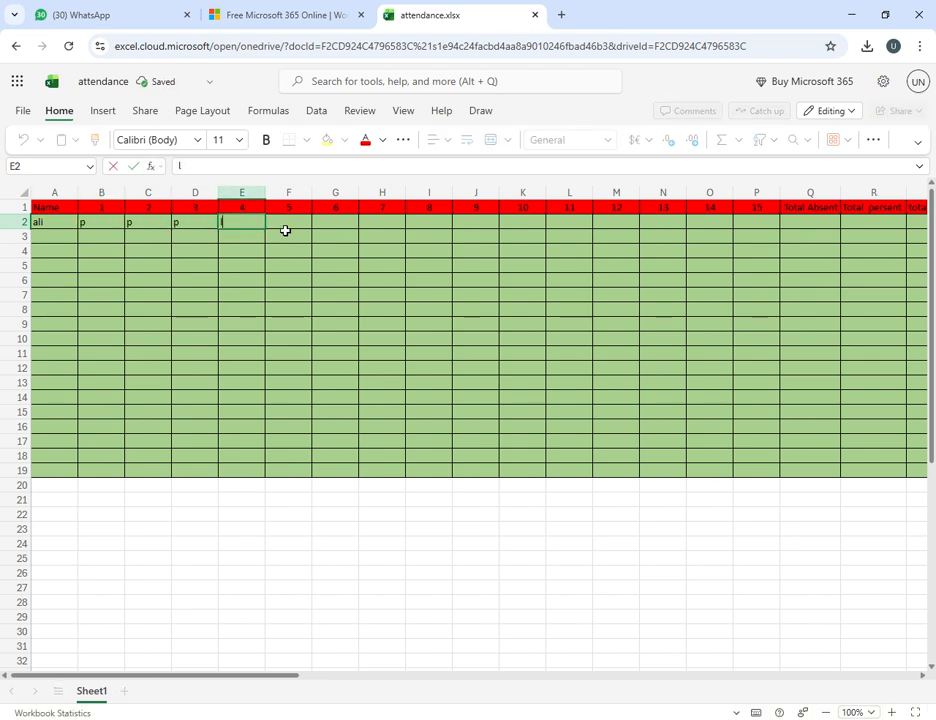
pyautogui.click(285, 230)
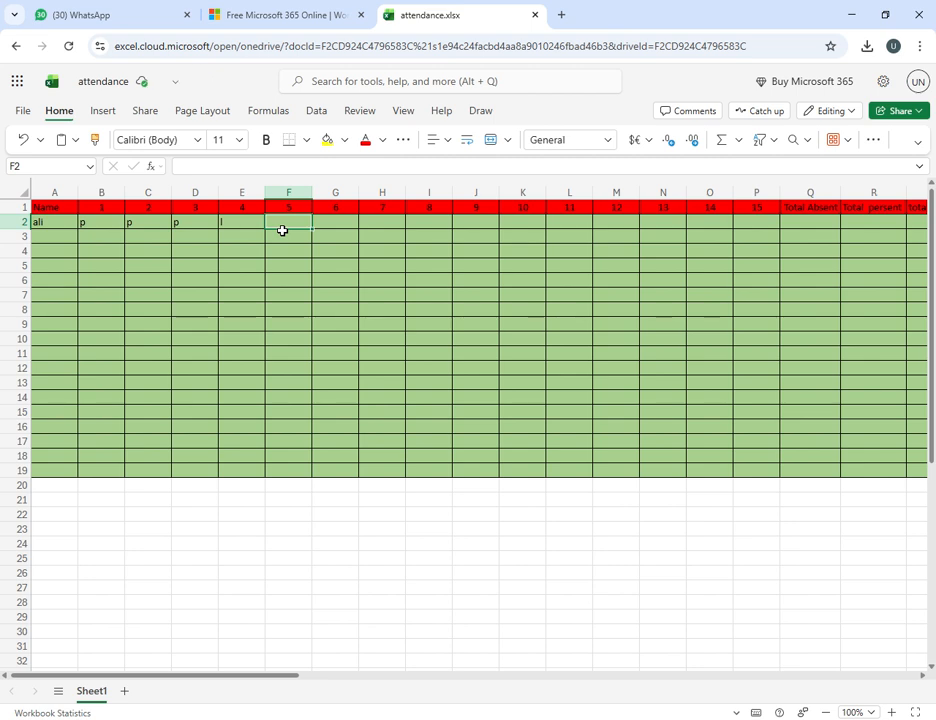
pyautogui.write('a')
pyautogui.click(338, 233)
pyautogui.write('a')
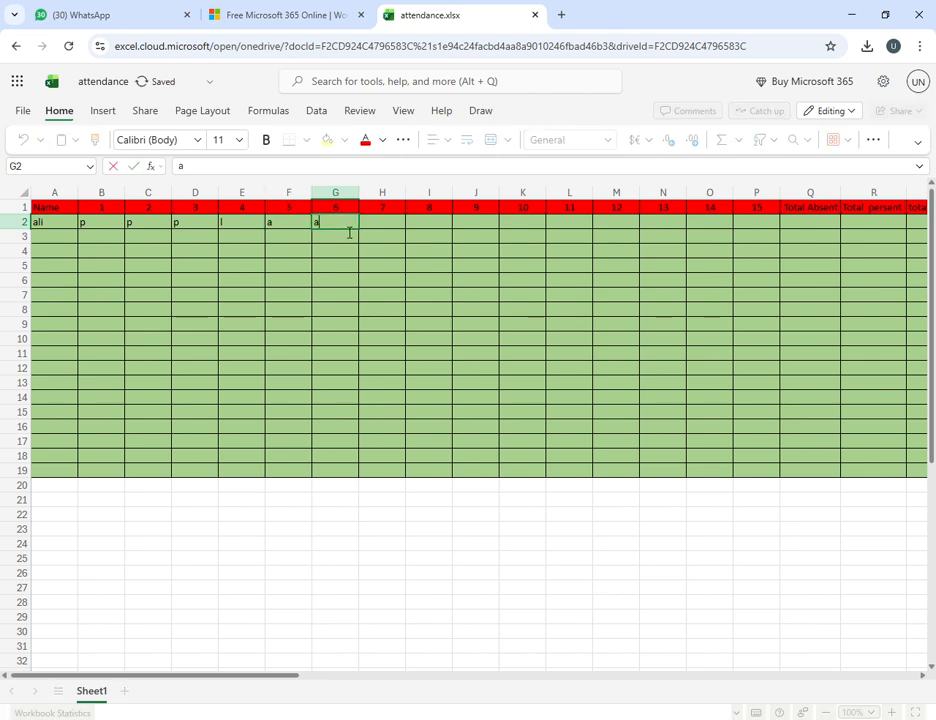
# Mark the student present with "p" for days 7 and 8 in cells H2 and I2.
pyautogui.click(395, 232)
pyautogui.write('ppp')
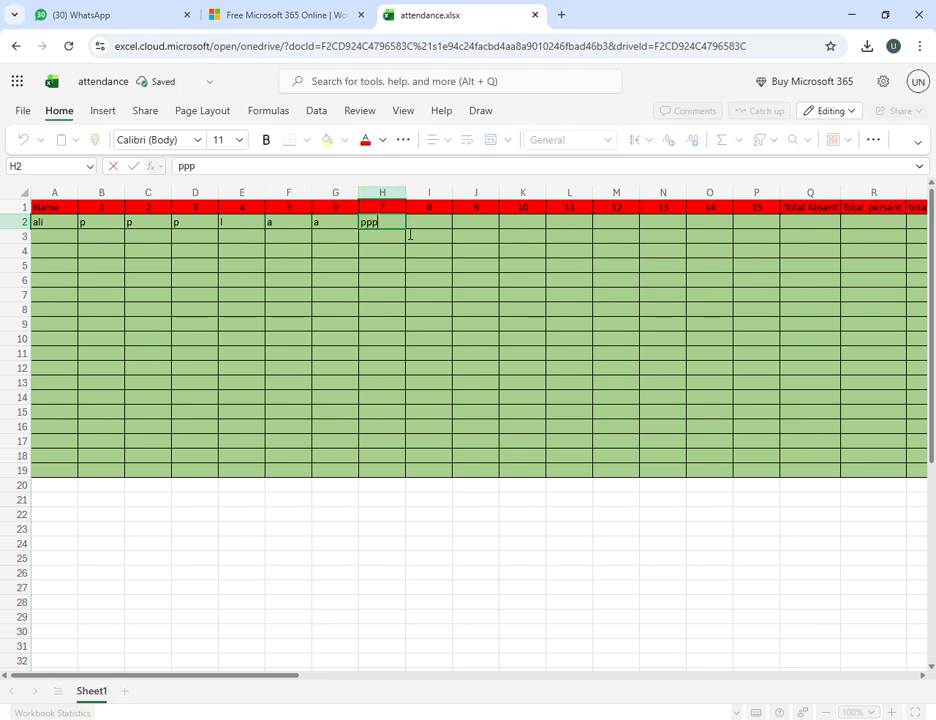
pyautogui.press('BackSpace')
pyautogui.press('BackSpace')
pyautogui.click(428, 231)
pyautogui.write('p')
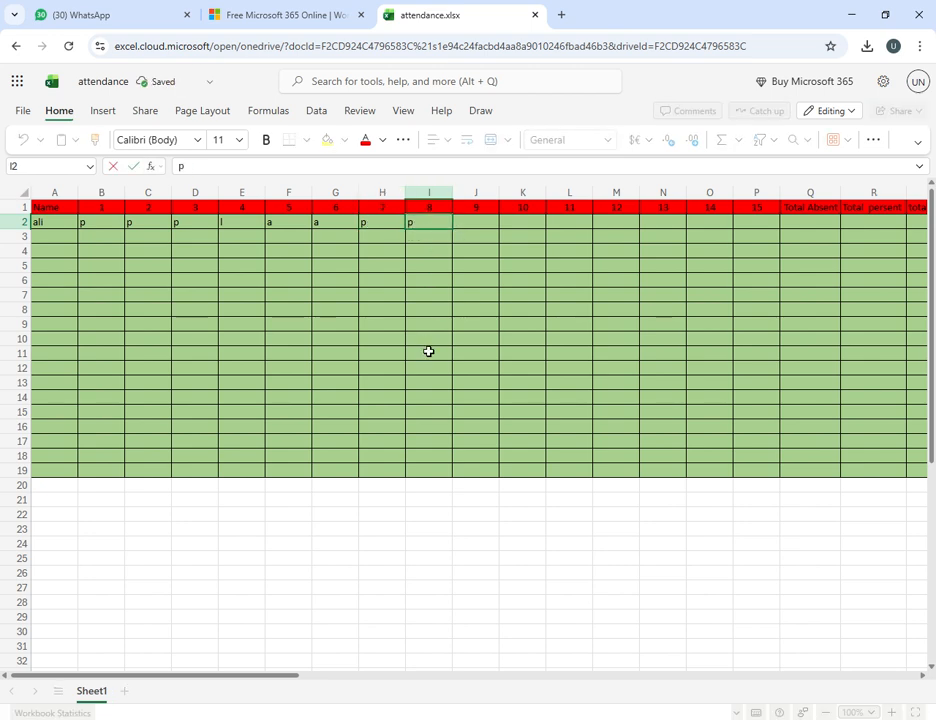
pyautogui.click(426, 373)
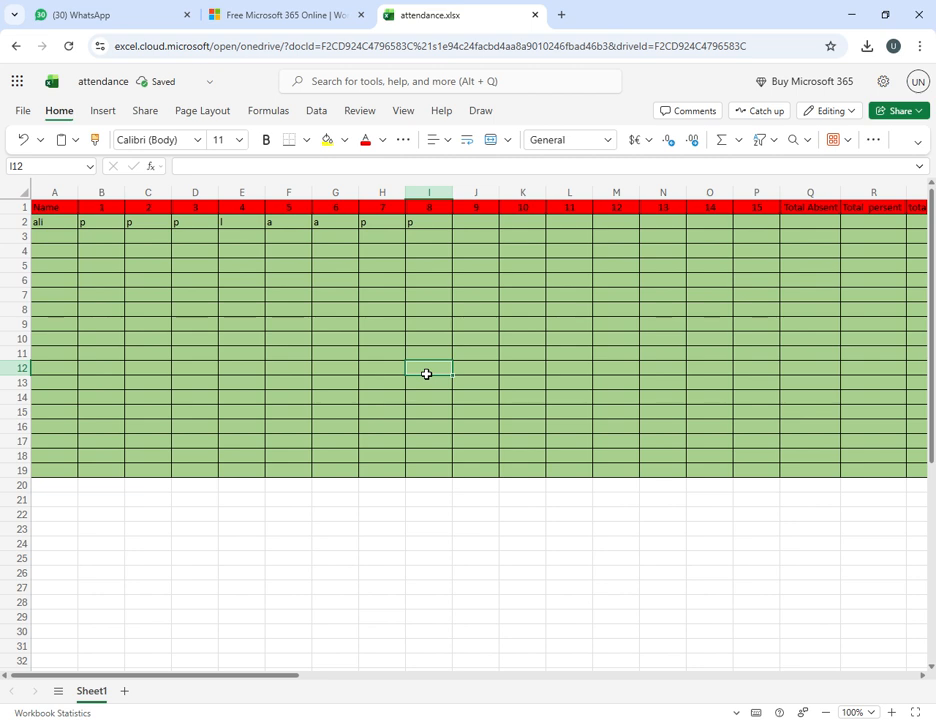
# Enter the formula =COUNTIF(B2:P2,"A") in cell Q2 to count the student's total absences.
pyautogui.doubleClick(809, 228)
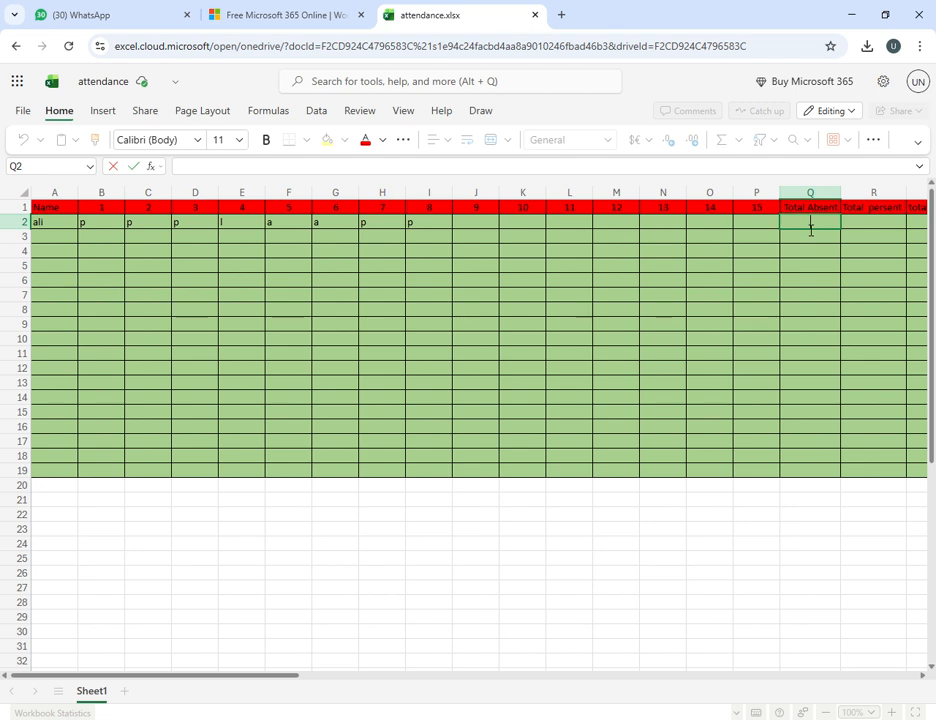
pyautogui.write('=')
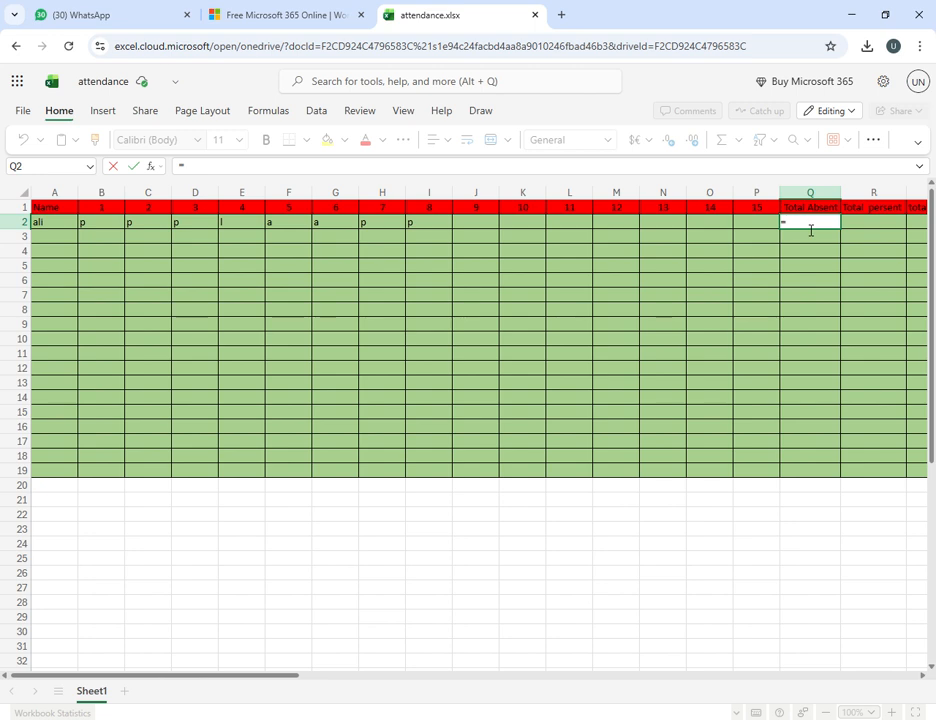
pyautogui.write('(')
pyautogui.press('BackSpace')
pyautogui.write('COU')
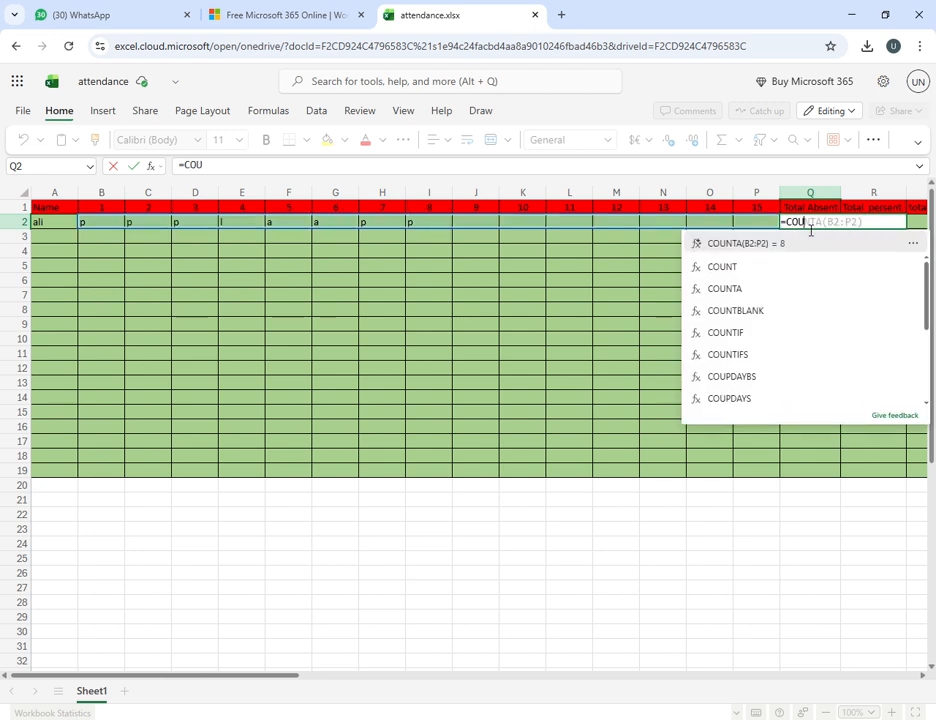
pyautogui.write('NT')
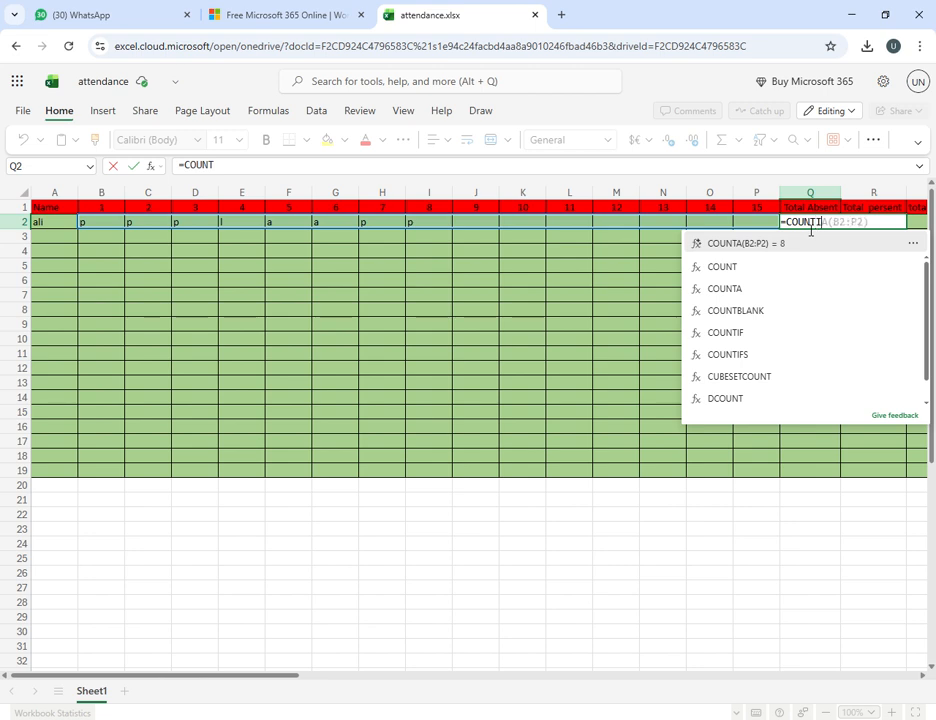
pyautogui.write('IF')
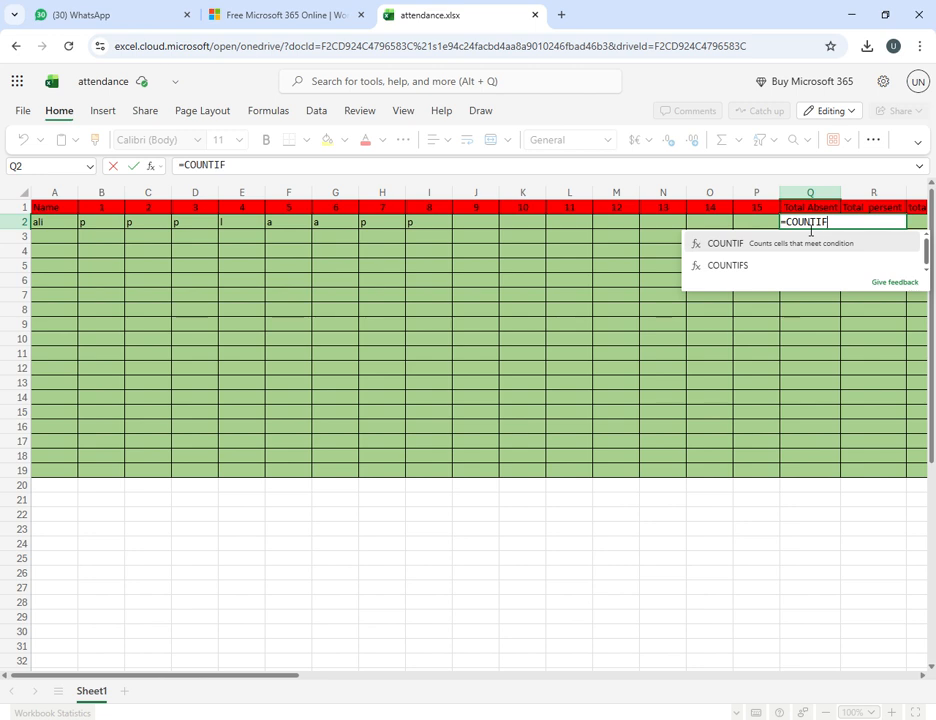
pyautogui.write('(')
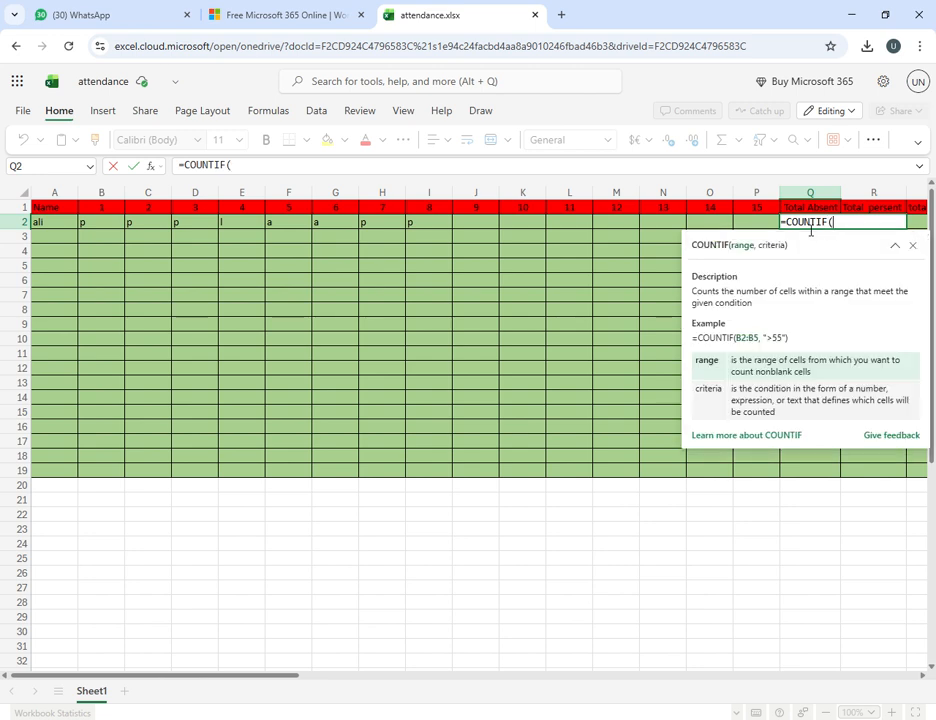
pyautogui.click(109, 222)
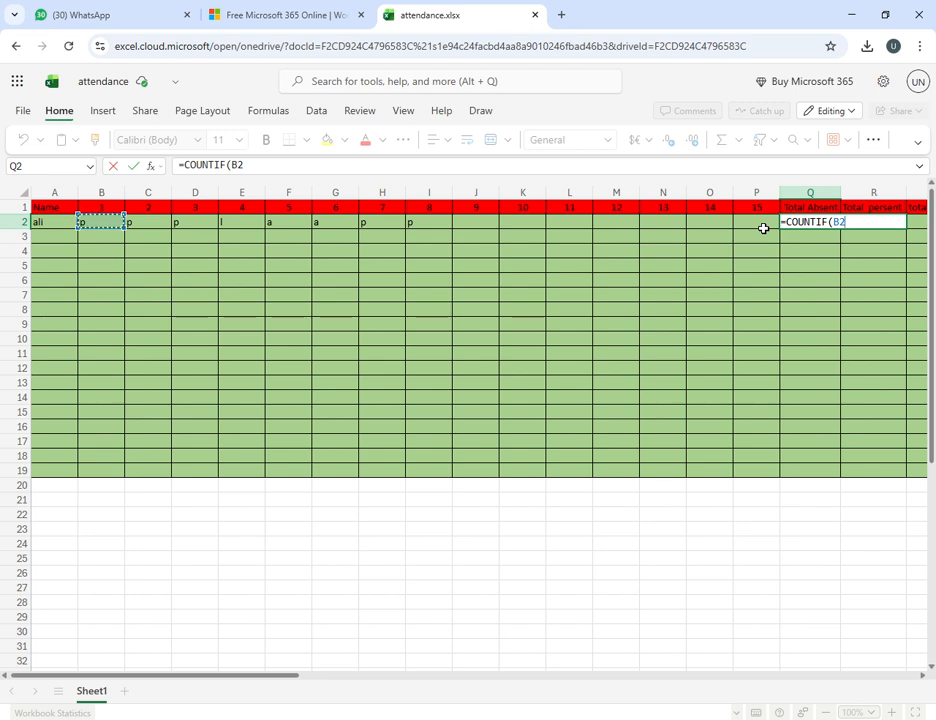
pyautogui.write(':')
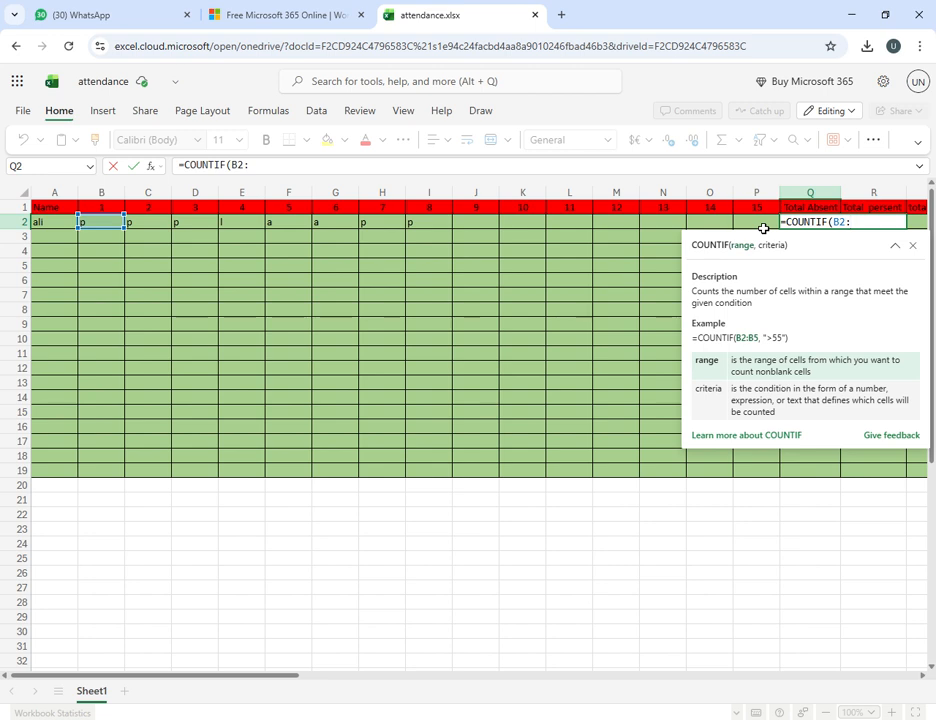
pyautogui.click(763, 228)
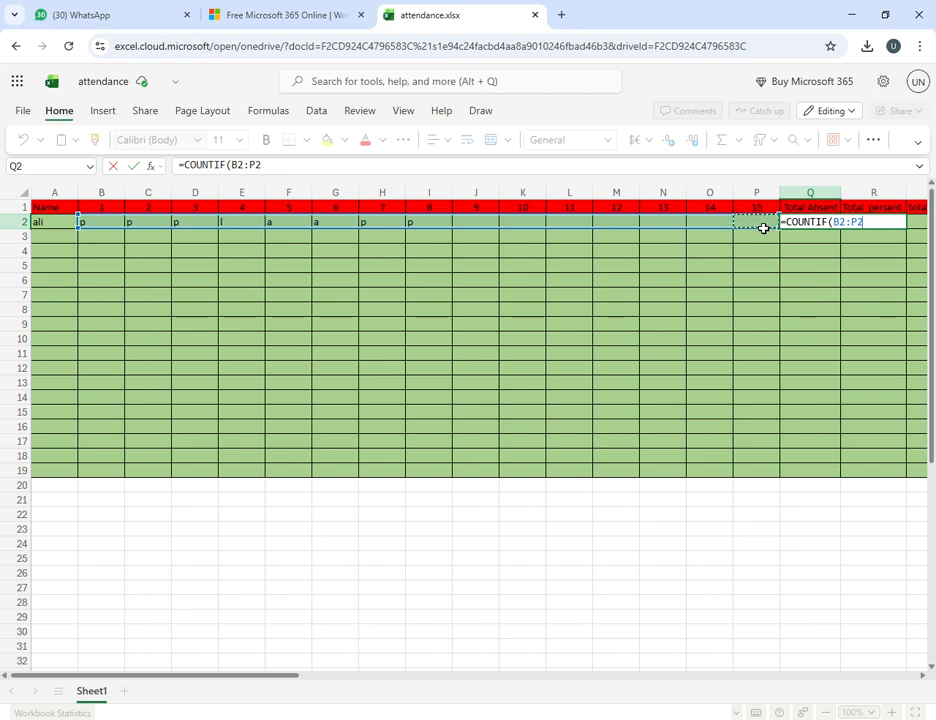
pyautogui.write(',')
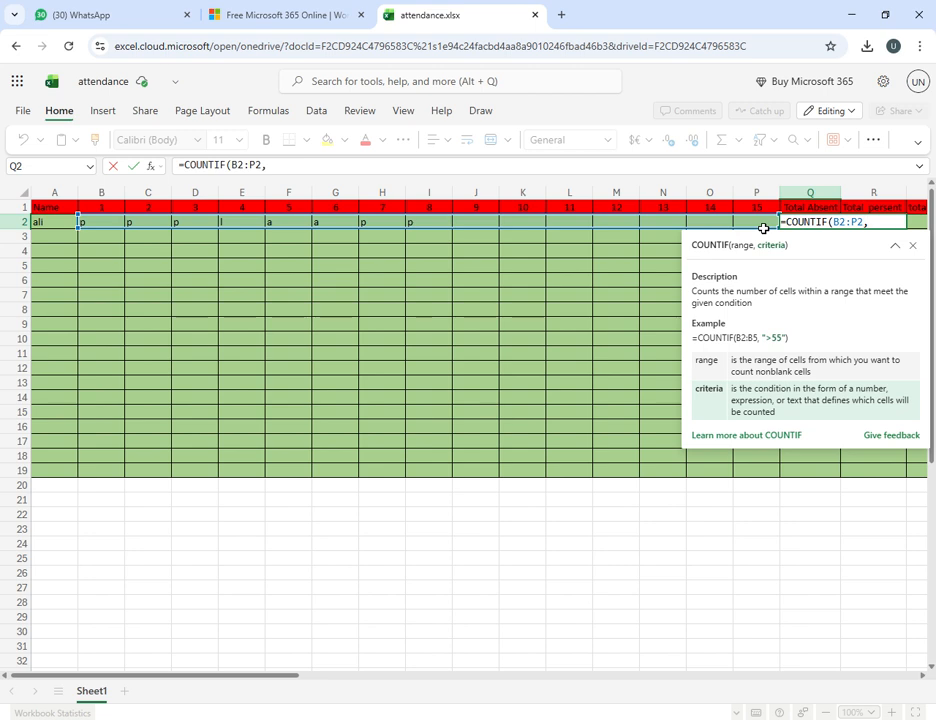
pyautogui.write('"A")')
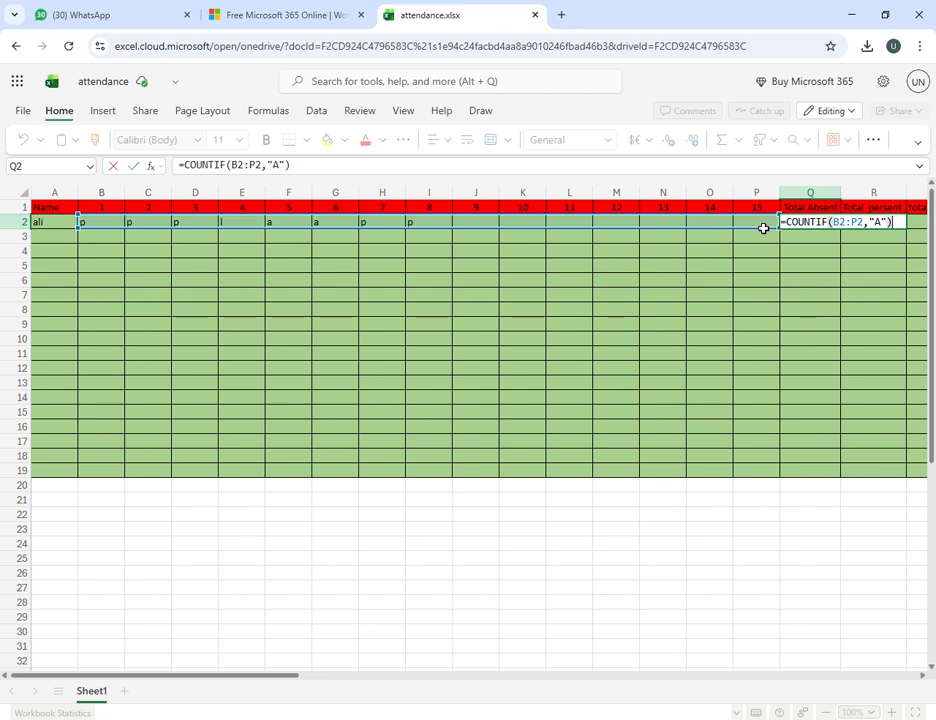
pyautogui.press('Return')
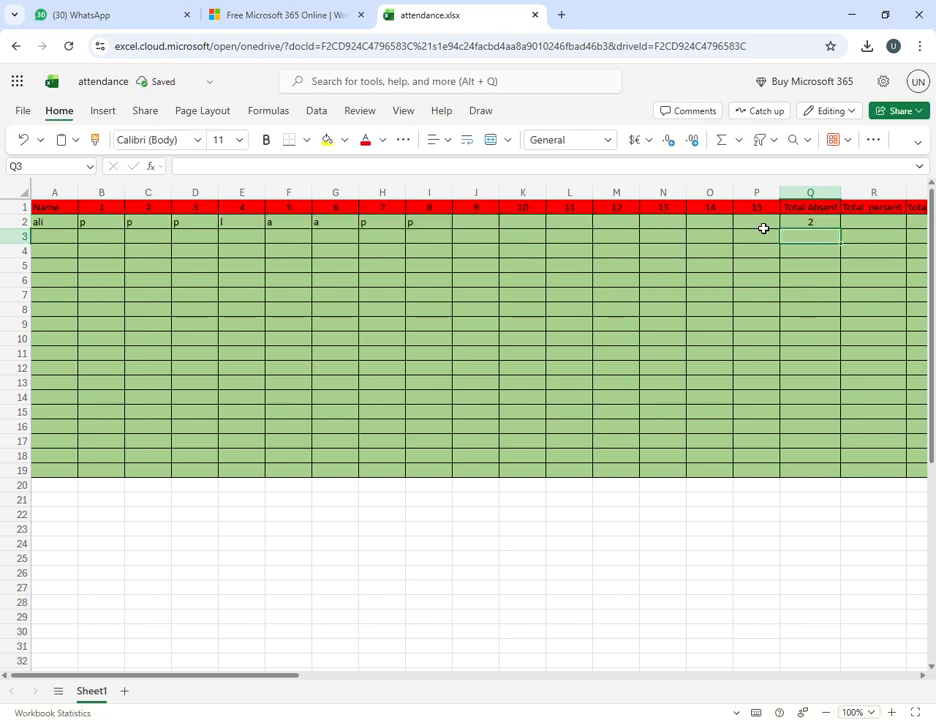
pyautogui.click(809, 224)
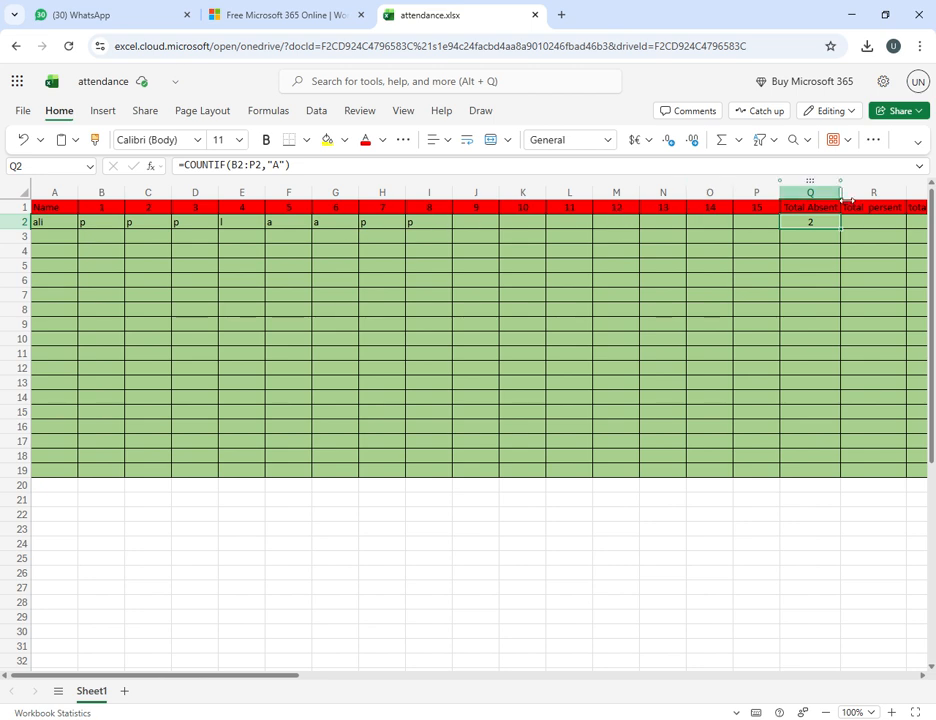
# Test the absence count by entering "A" for days 9 and 11 in cells J2 and L2.
pyautogui.click(492, 229)
pyautogui.write('A')
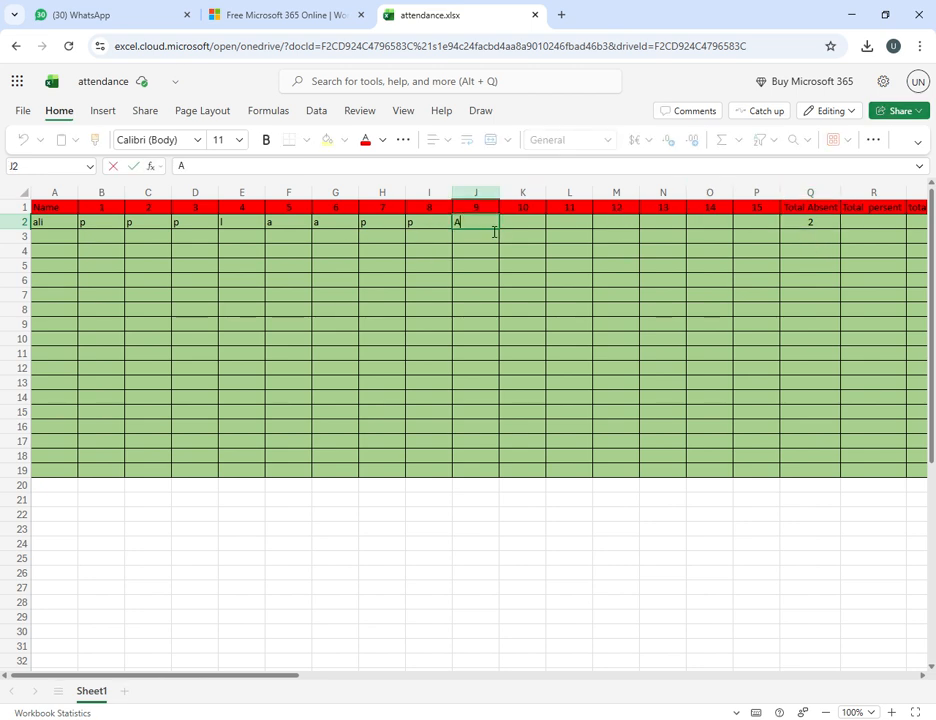
pyautogui.click(543, 230)
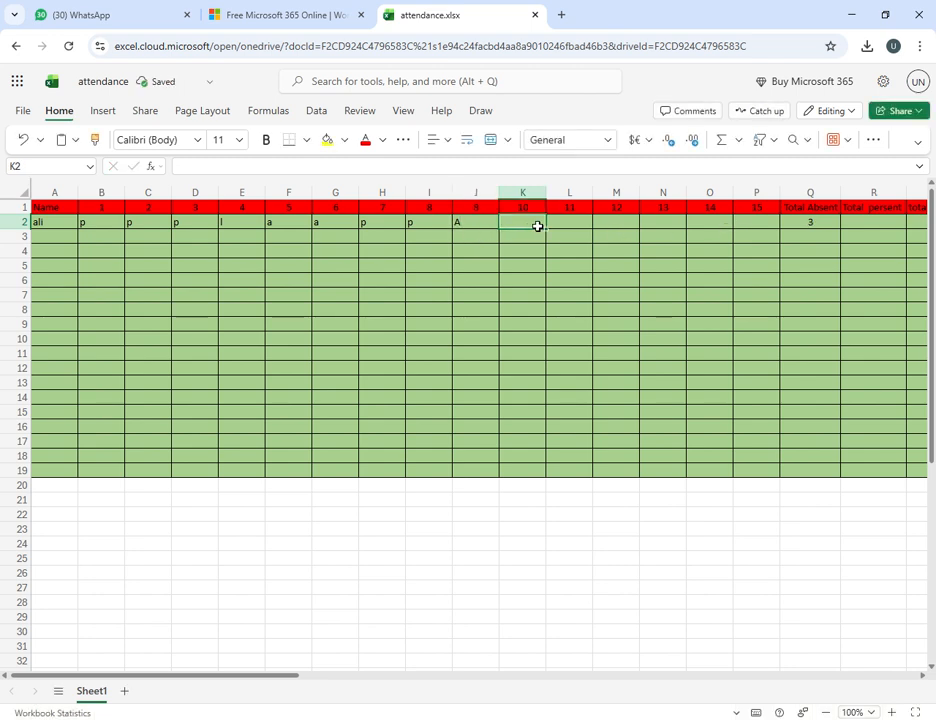
pyautogui.click(565, 229)
pyautogui.write('A')
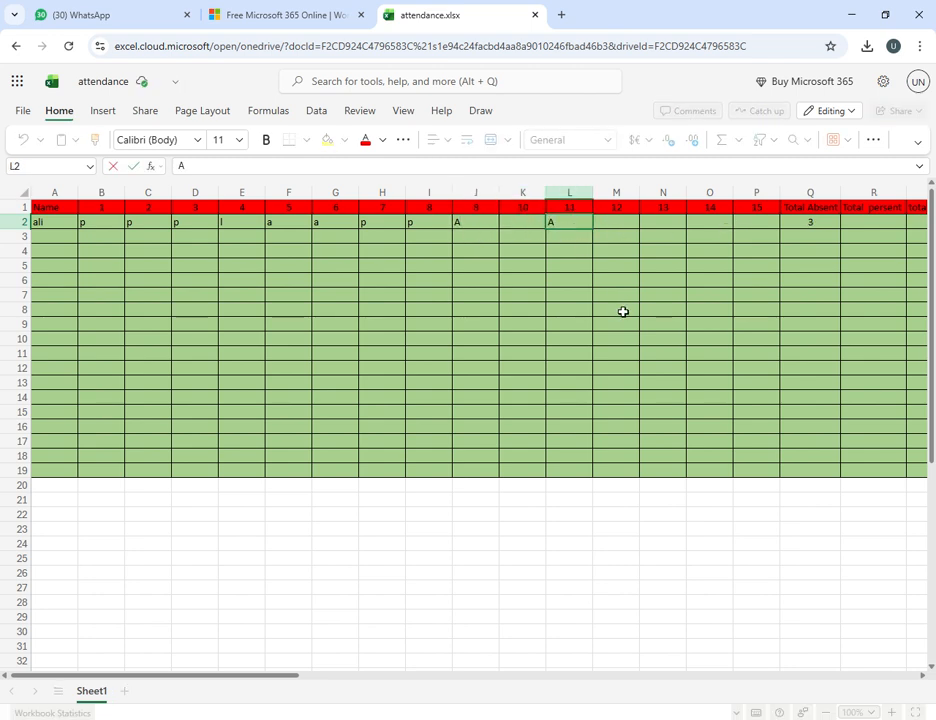
pyautogui.click(623, 312)
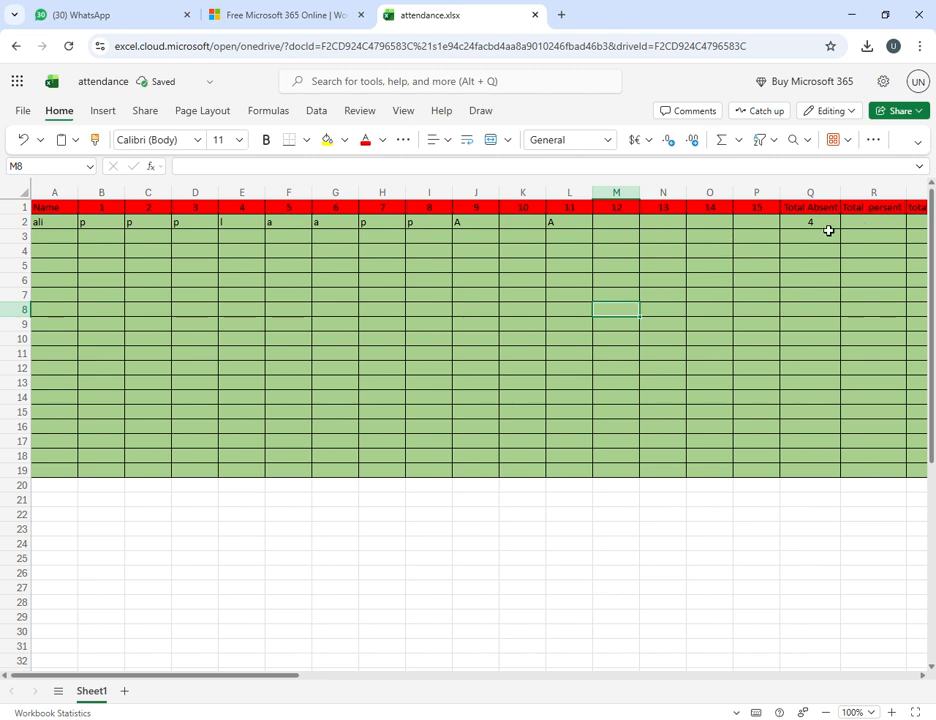
# Clear the day 9 mark in cell J2 and select the Total Absent formula in Q2 to check it.
pyautogui.click(477, 231)
pyautogui.press('BackSpace')
pyautogui.press('Return')
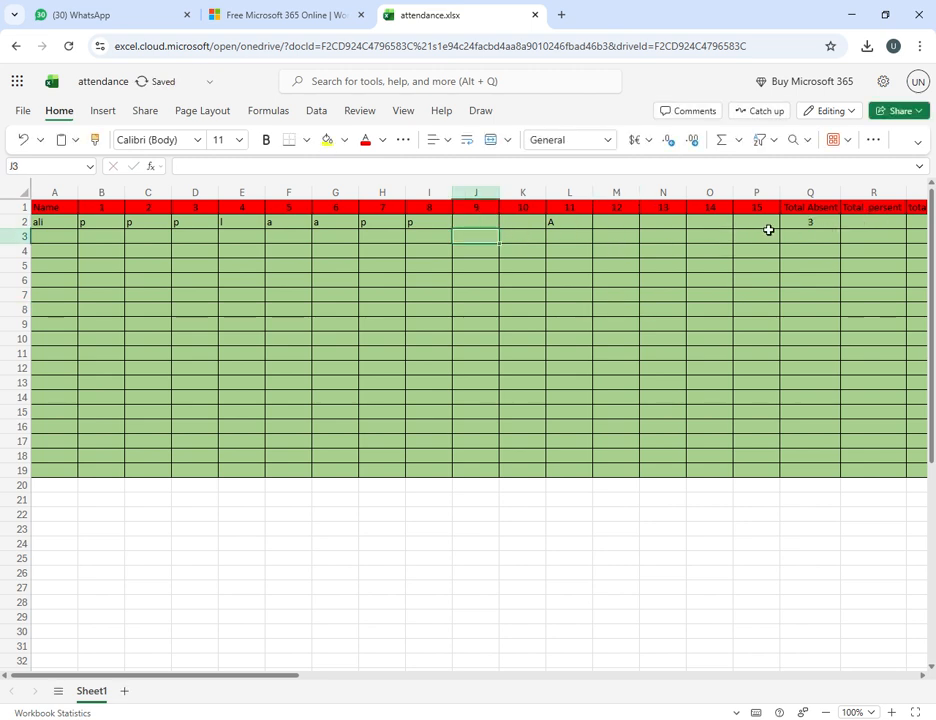
pyautogui.click(799, 230)
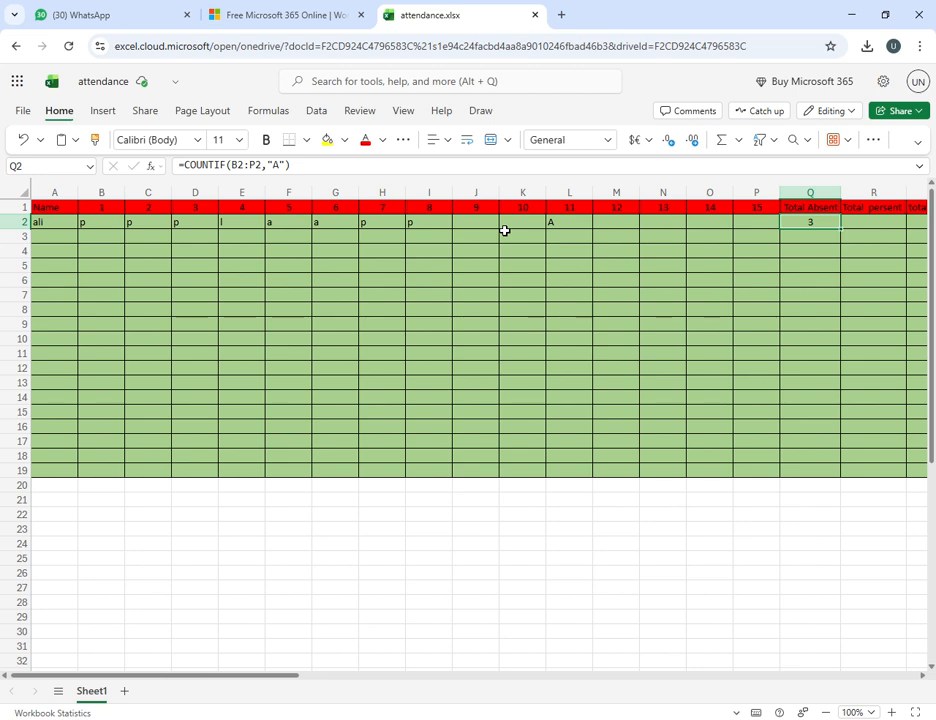
# Change the day 11 entry in cell L2 to "AA" to test the formula's exact matching.
pyautogui.doubleClick(567, 224)
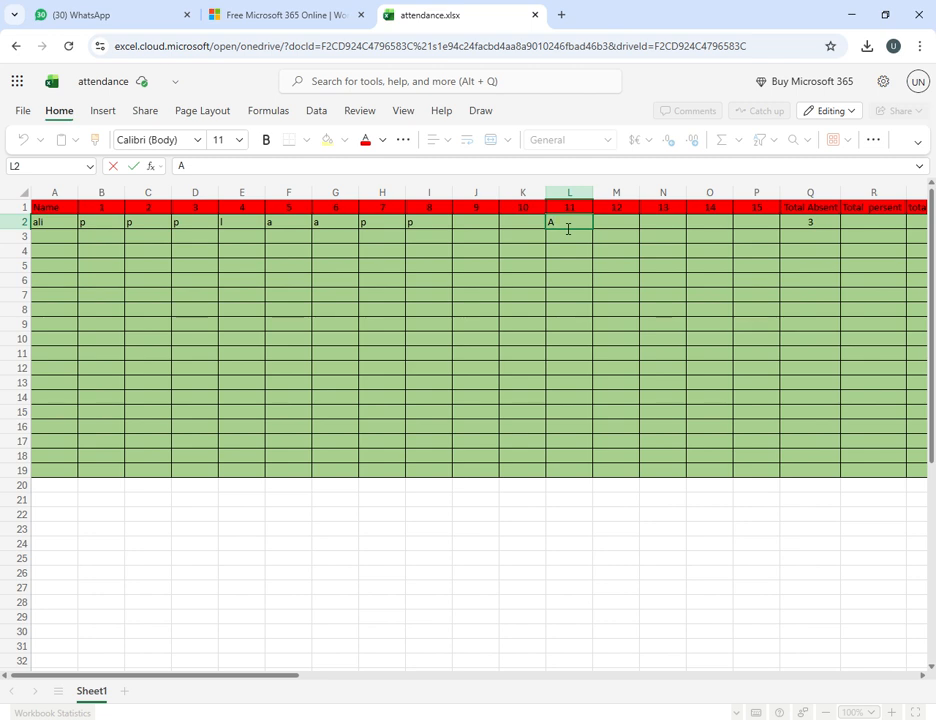
pyautogui.write('A')
pyautogui.press('Return')
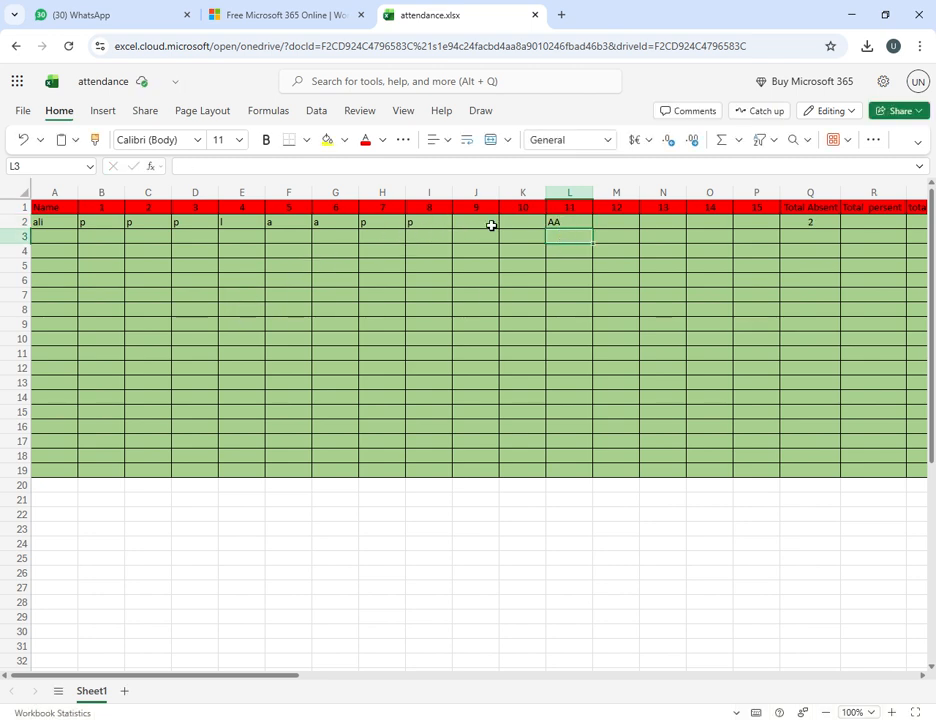
pyautogui.click(579, 223)
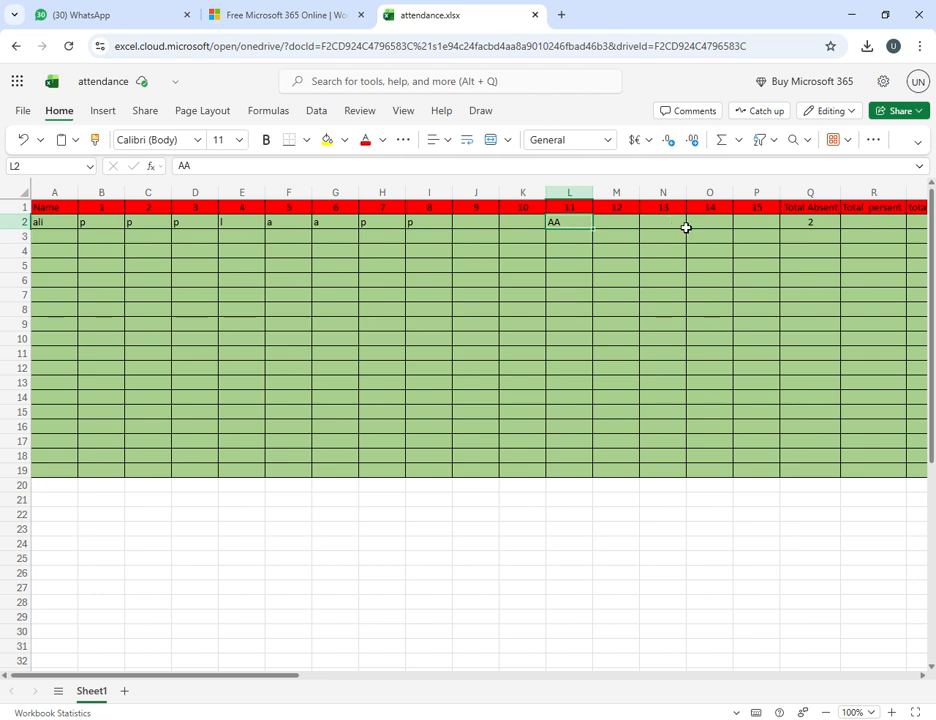
pyautogui.click(821, 228)
pyautogui.doubleClick(822, 232)
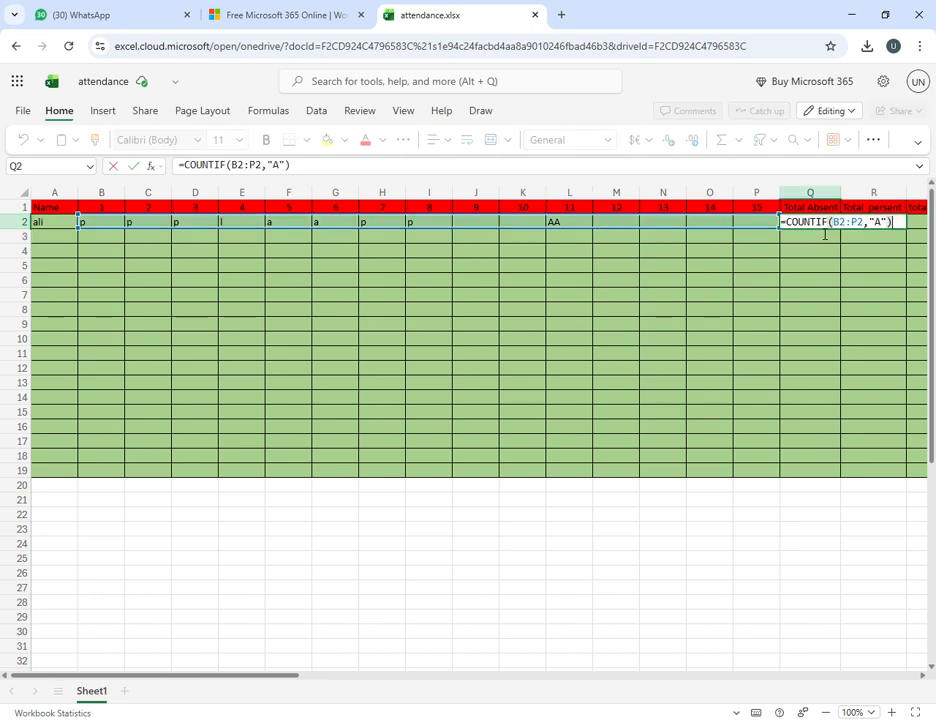
pyautogui.click(774, 297)
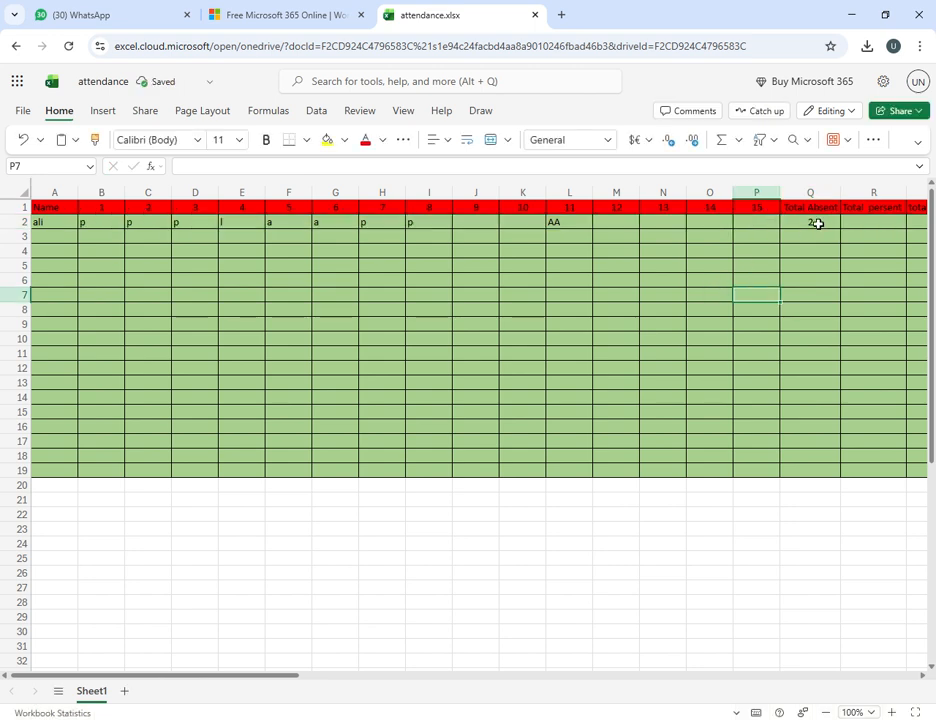
# Extend the Q2 formula with a plus sign, an opening parenthesis and a copy of COUNTIF(B2:P2,"A").
pyautogui.doubleClick(818, 224)
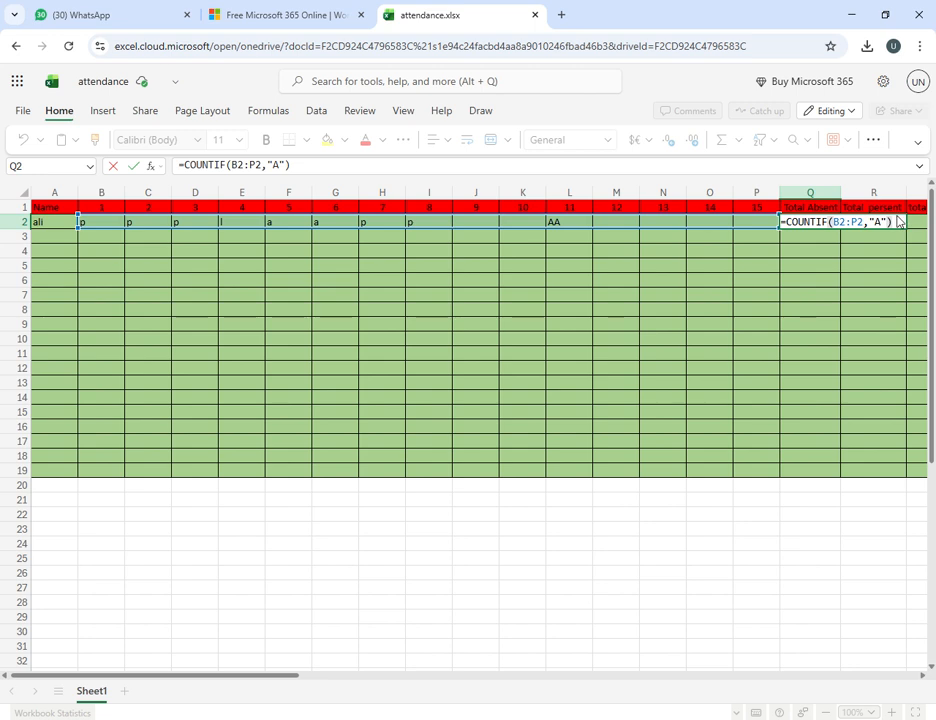
pyautogui.write('+')
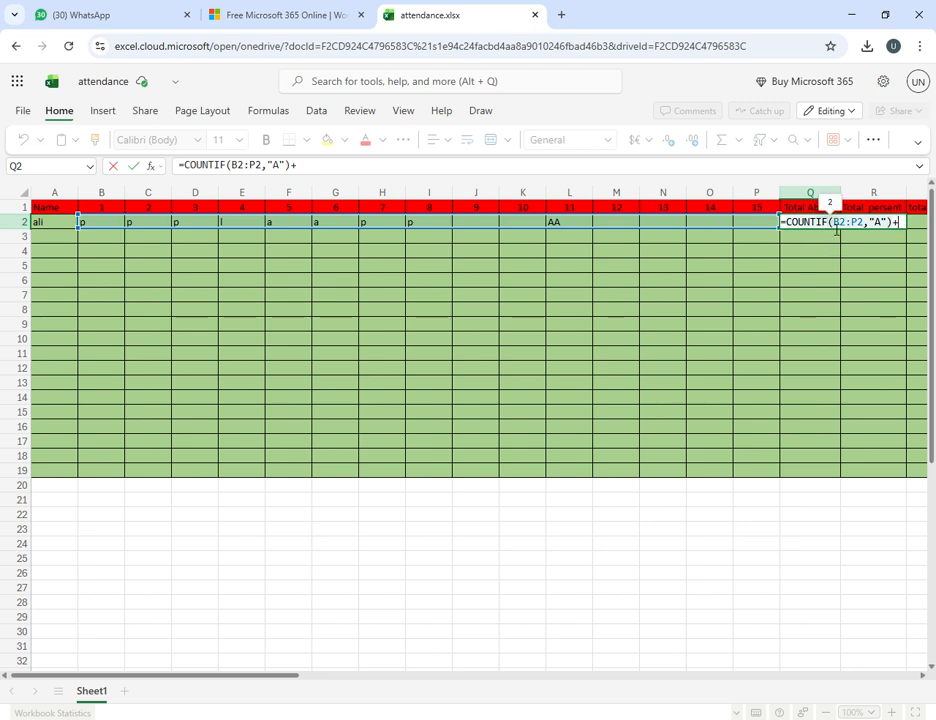
pyautogui.tripleClick(193, 169)
pyautogui.moveTo(298, 177); pyautogui.dragTo(297, 172)
pyautogui.hotkey('ctrl', 'c')
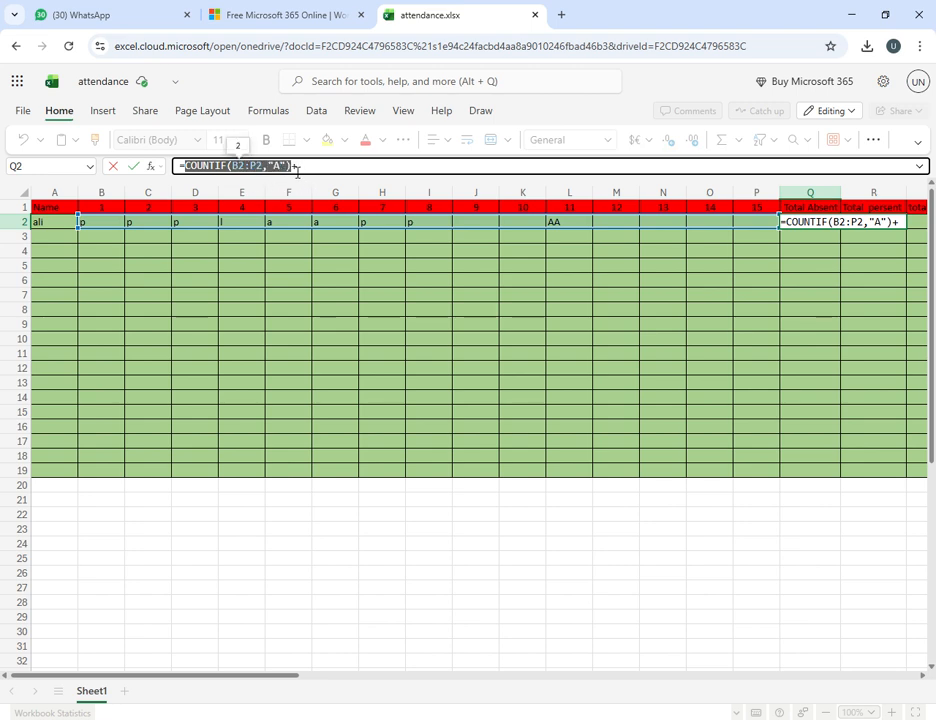
pyautogui.click(905, 229)
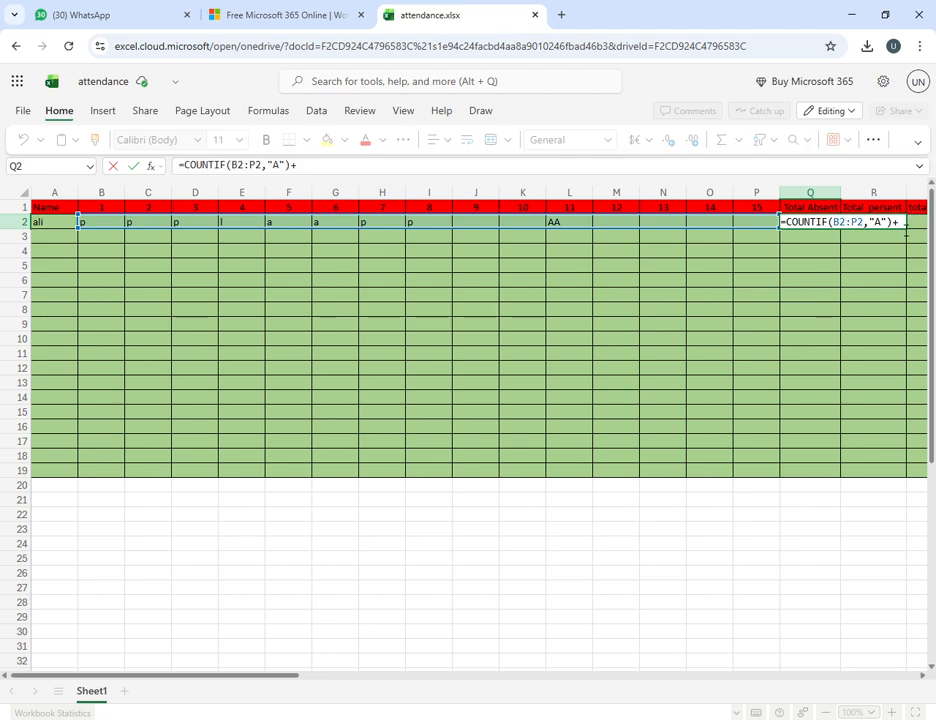
pyautogui.write('+(')
pyautogui.hotkey('ctrl', 'v')
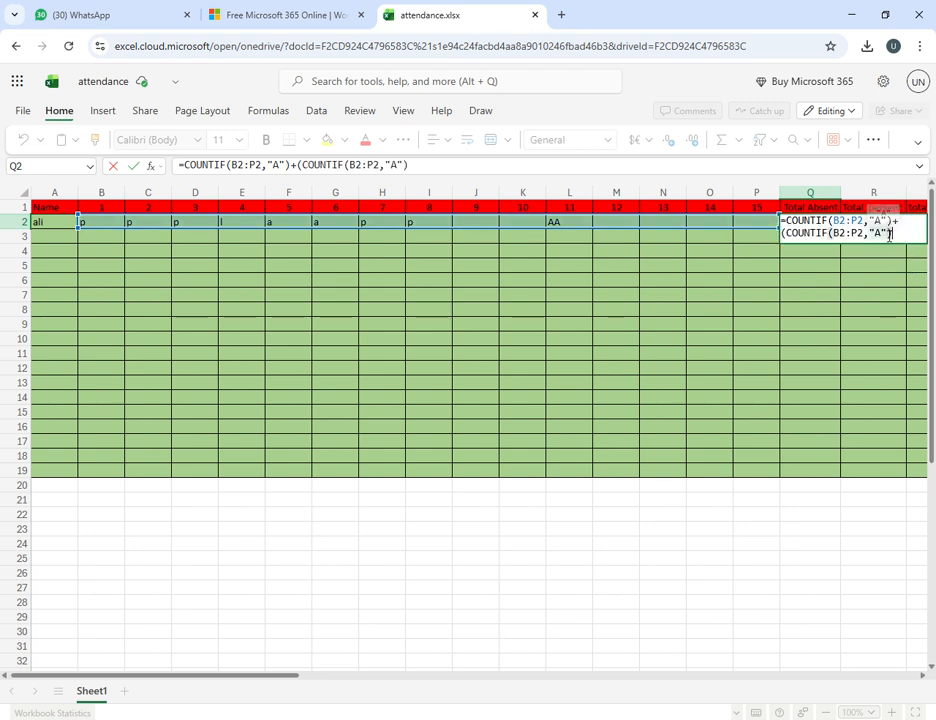
# Complete the Q2 formula as =COUNTIF(B2:P2,"A")+(COUNTIF(B2:P2,"AA")*2) so each "AA" mark counts as two absences.
pyautogui.click(889, 235)
pyautogui.write('a')
pyautogui.press('BackSpace')
pyautogui.write('A')
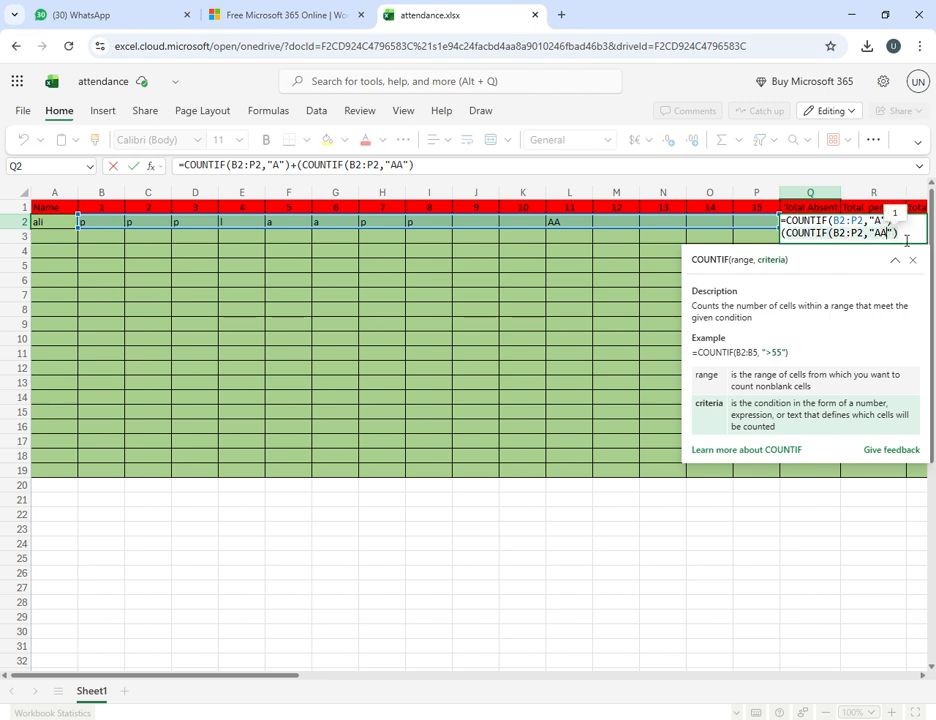
pyautogui.click(907, 240)
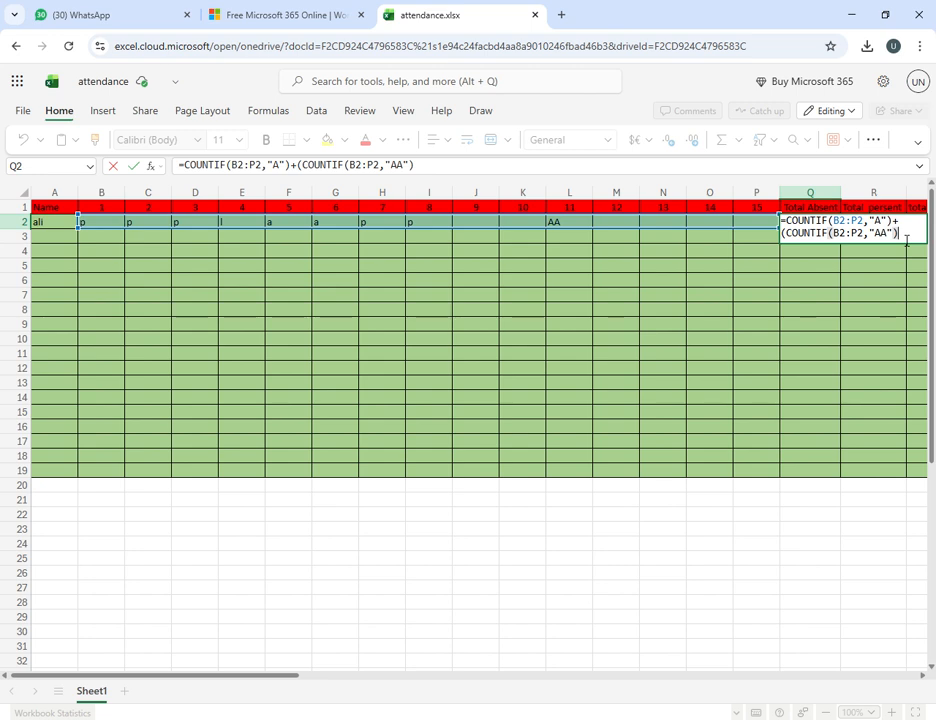
pyautogui.write('*2)')
pyautogui.press('Return')
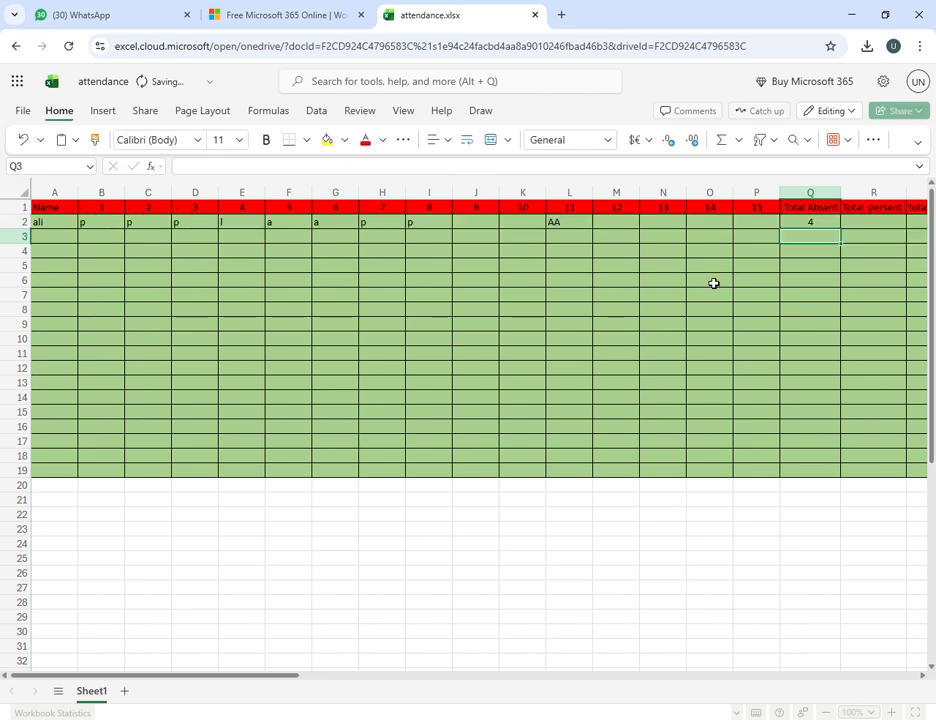
# Check the revised formula in Q2 and clear the day 11 mark in cell L2.
pyautogui.click(821, 225)
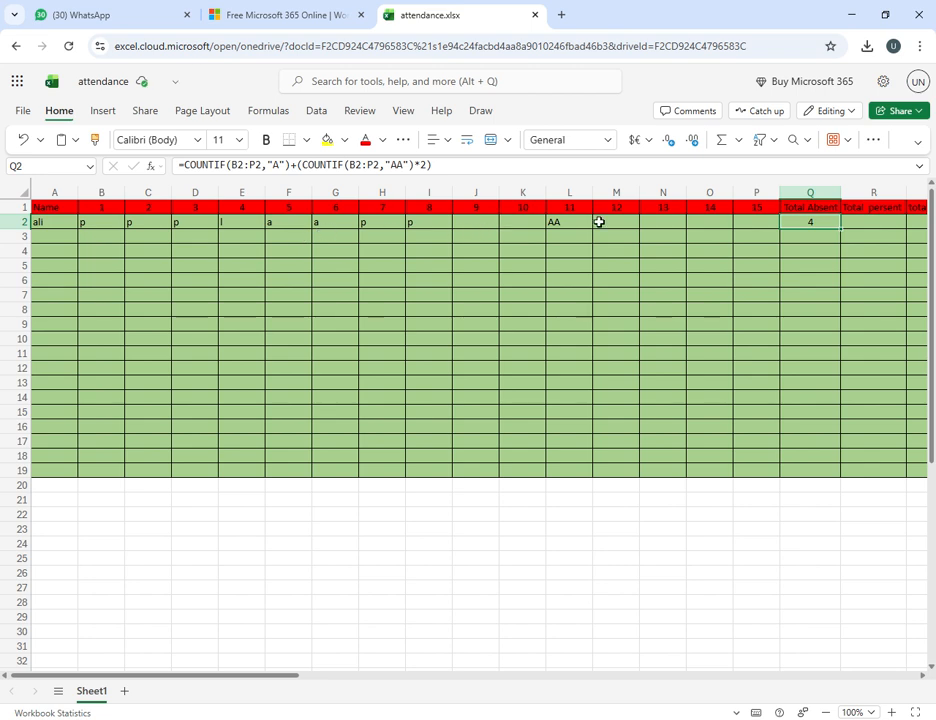
pyautogui.click(545, 235)
pyautogui.click(564, 228)
pyautogui.press('Delete')
pyautogui.click(560, 282)
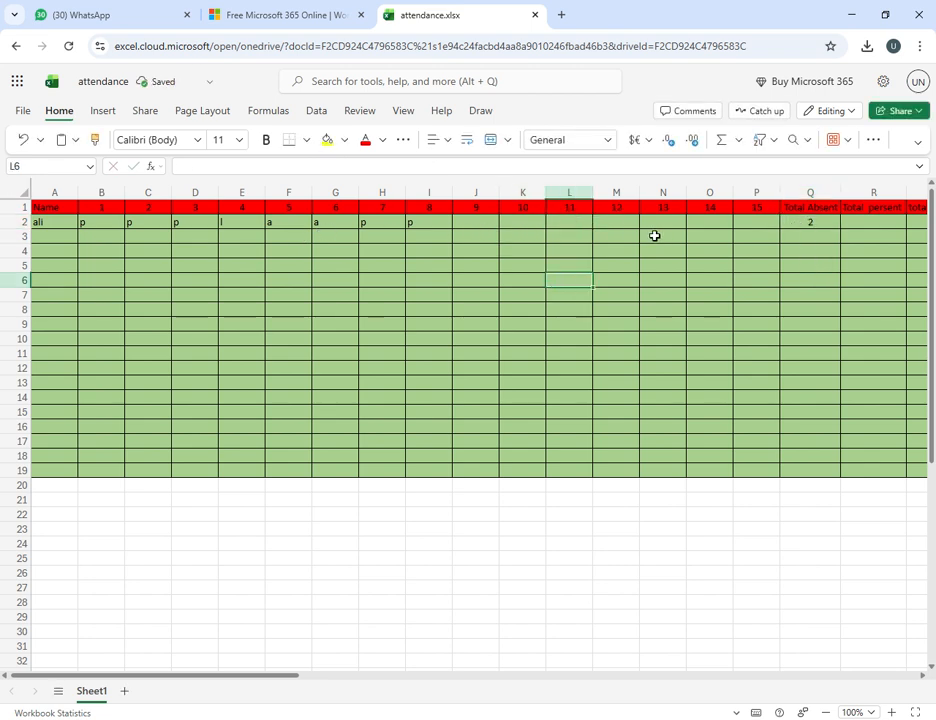
# Test the double-absence count by entering "AA" for day 9 in cell J2.
pyautogui.click(480, 222)
pyautogui.write('AA')
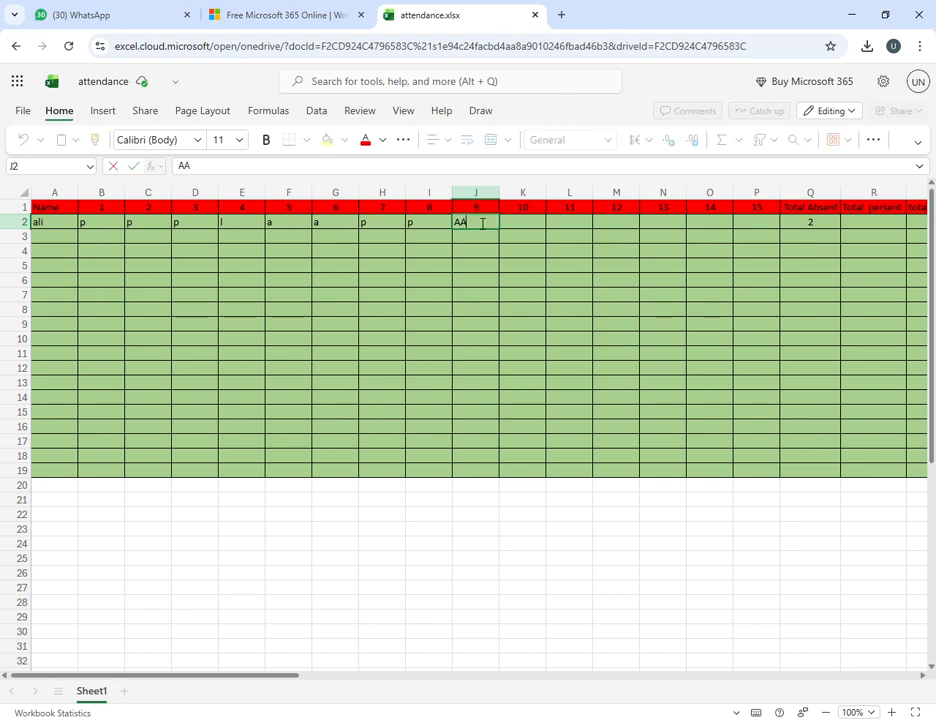
pyautogui.press('Return')
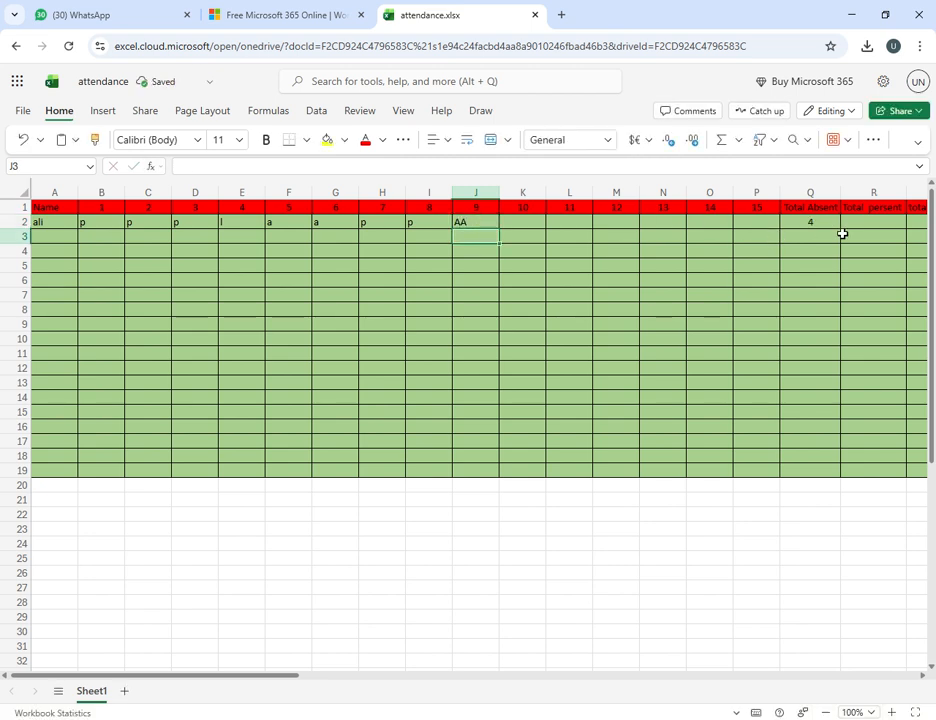
# Append a plus sign and a copy of (COUNTIF(B2:P2,"AA")*2) to the Total Absent formula in Q2.
pyautogui.click(831, 228)
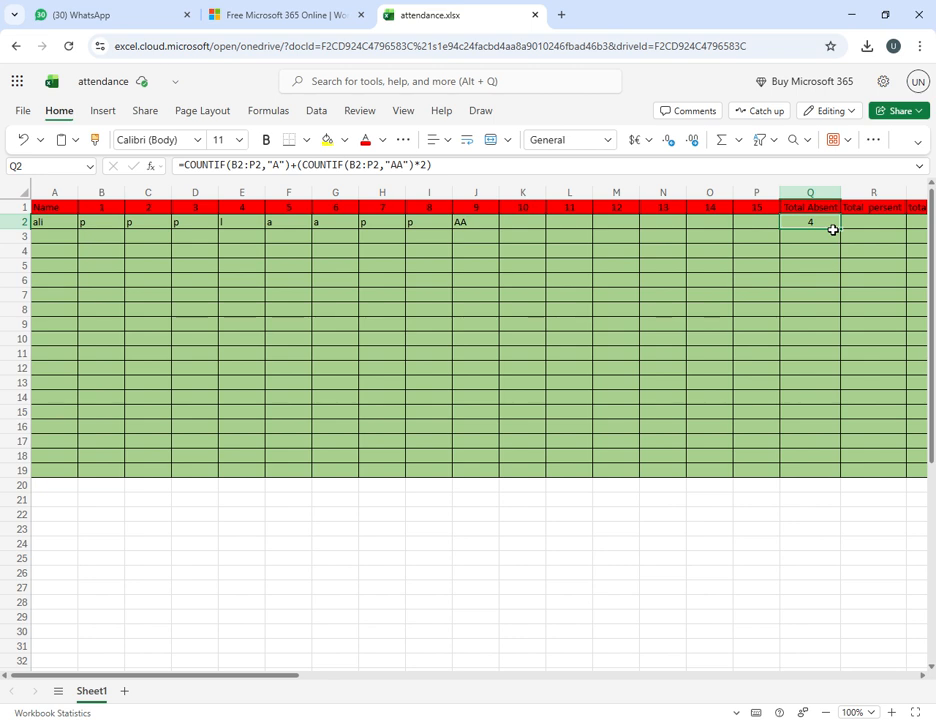
pyautogui.doubleClick(833, 230)
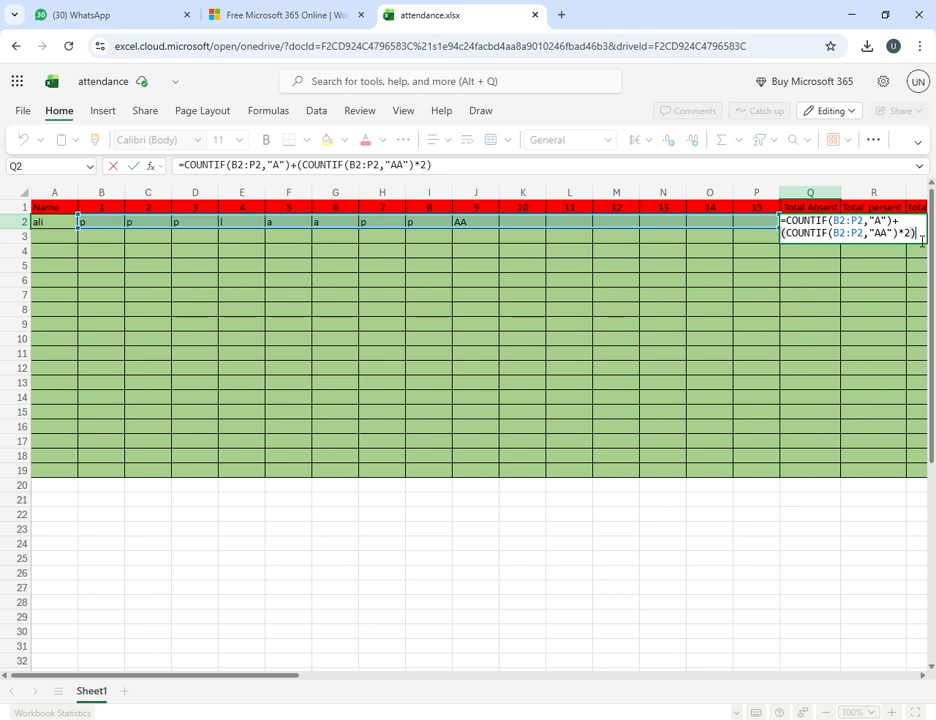
pyautogui.write('z')
pyautogui.press('BackSpace')
pyautogui.write('+')
pyautogui.click(305, 167)
pyautogui.moveTo(327, 176); pyautogui.dragTo(434, 180)
pyautogui.hotkey('ctrl', 'c')
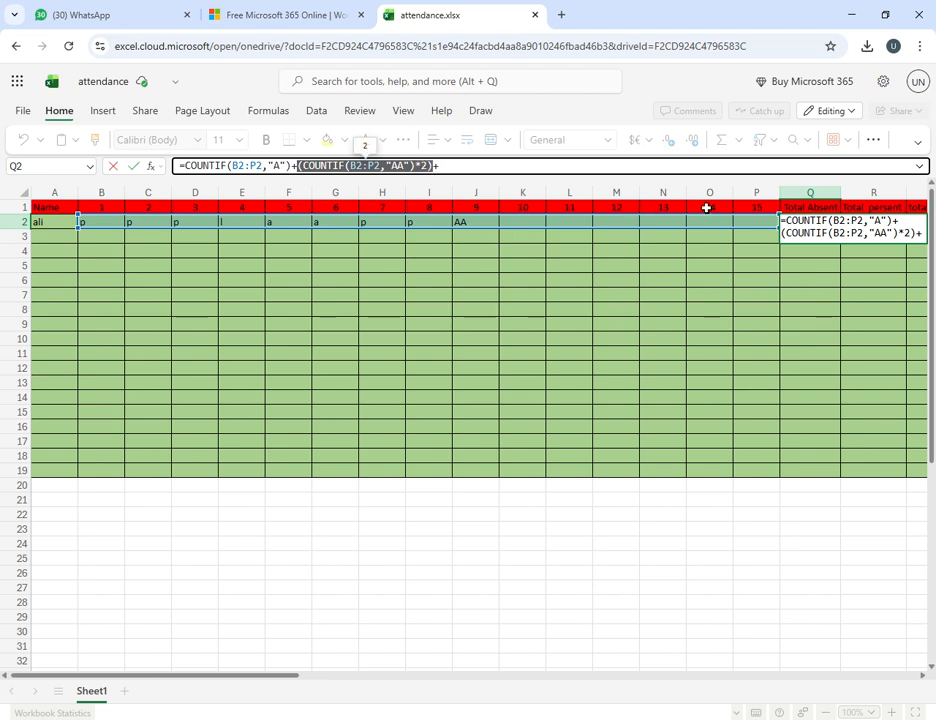
pyautogui.click(927, 242)
pyautogui.write('+')
pyautogui.hotkey('ctrl', 'v')
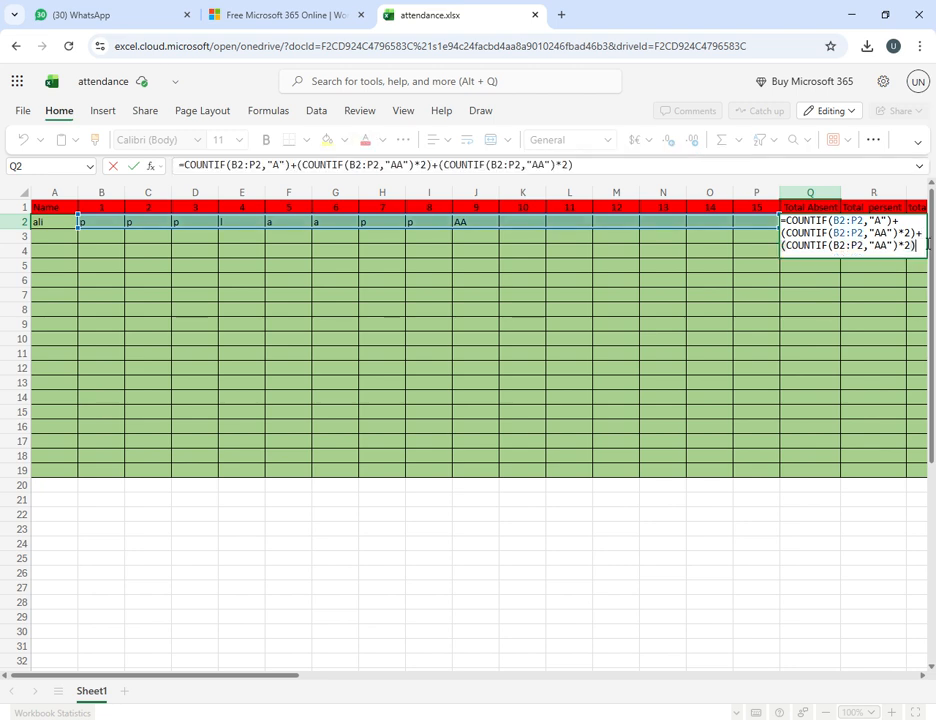
# Change the criterion of the last COUNTIF in the Q2 formula to "1/A".
pyautogui.click(889, 247)
pyautogui.press('BackSpace')
pyautogui.press('BackSpace')
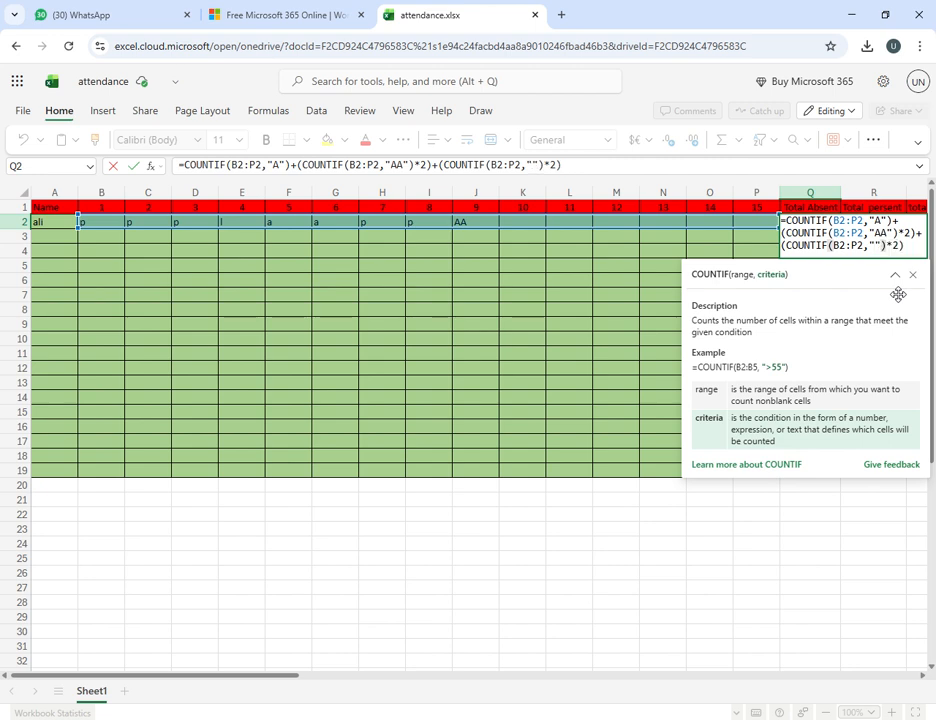
pyautogui.write('1/')
pyautogui.write('A')
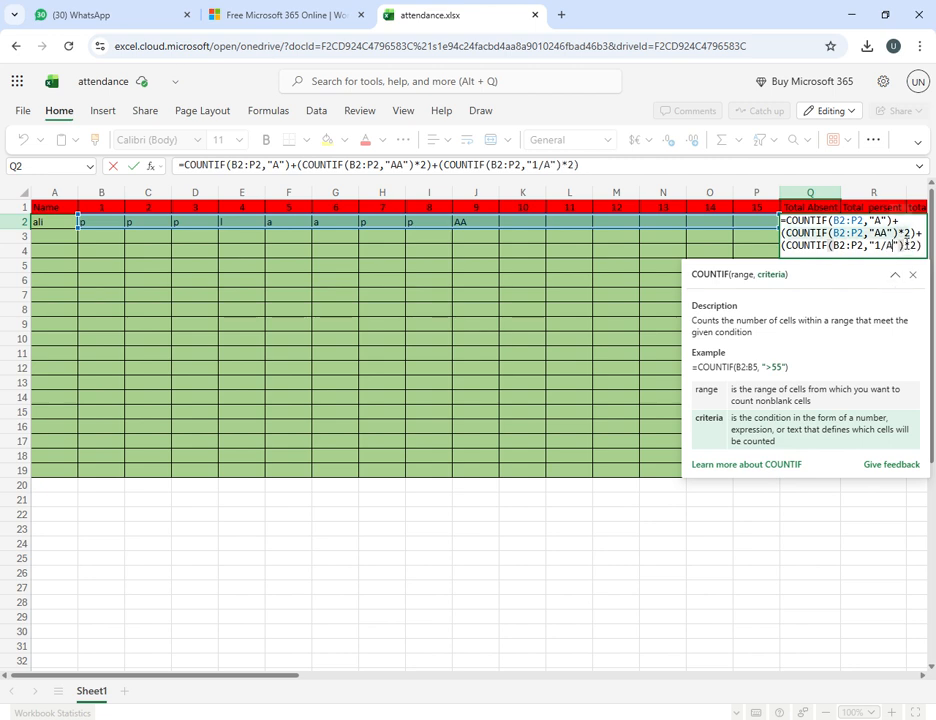
# Set the multiplier of the "1/A" term to 1/2 and enter the Q2 formula.
pyautogui.click(922, 250)
pyautogui.press('Left')
pyautogui.press('BackSpace')
pyautogui.write('1')
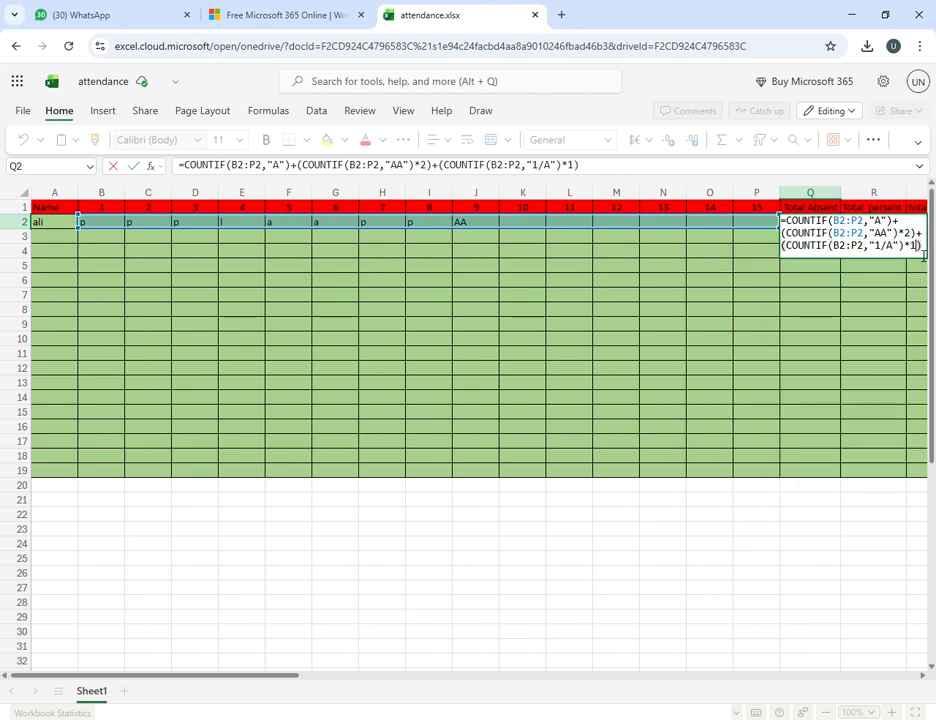
pyautogui.write('/2')
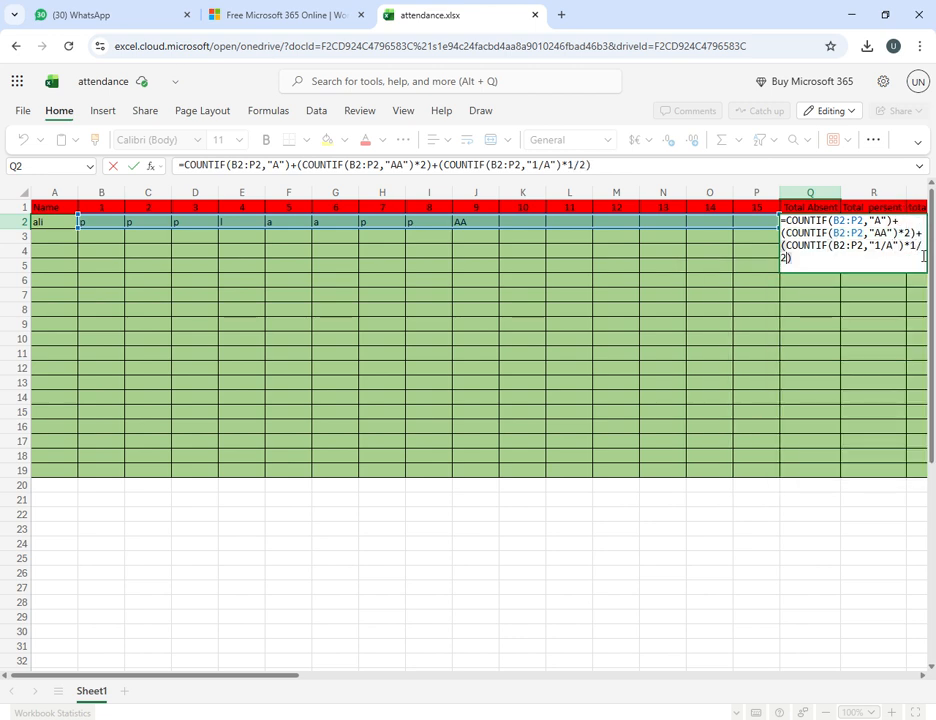
pyautogui.press('Return')
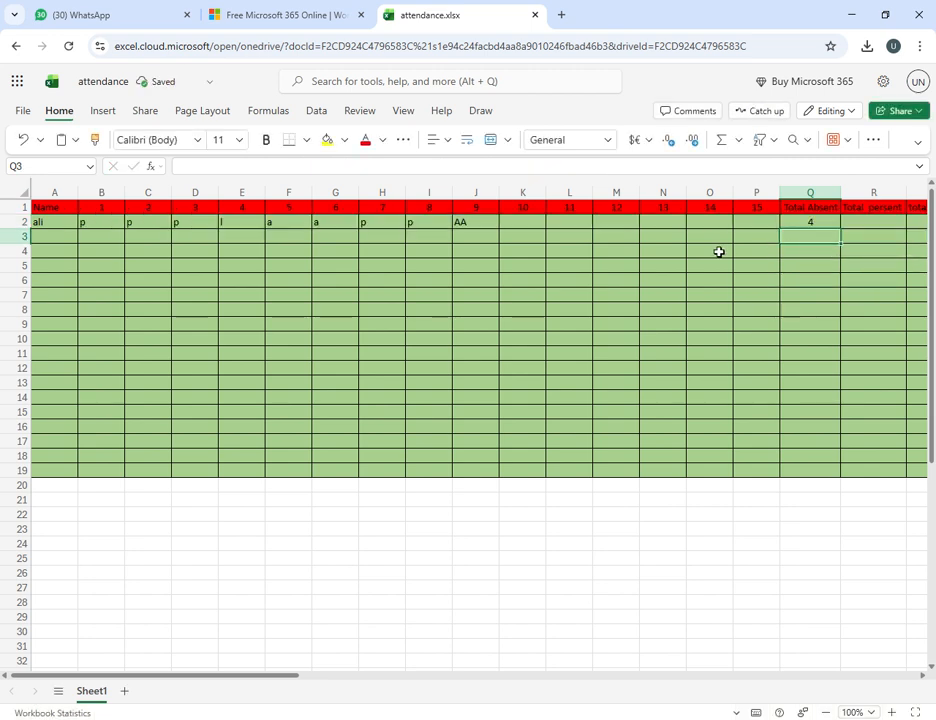
# Test the half-absence count by entering "1/A" for day 10 in cell K2, then select Q2 to check it.
pyautogui.doubleClick(519, 223)
pyautogui.write('1')
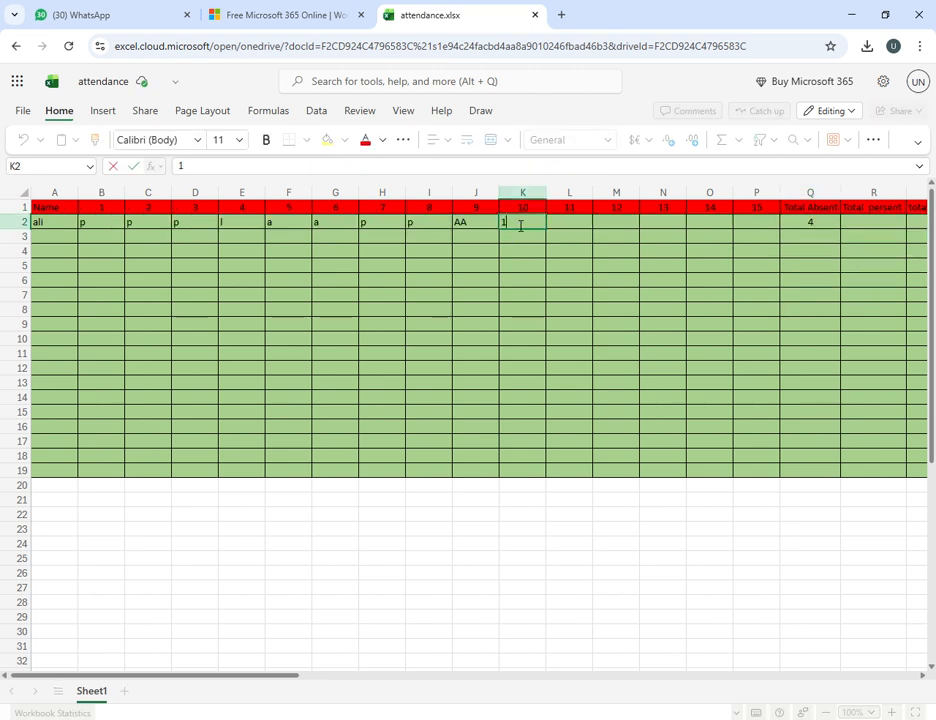
pyautogui.write('/AS')
pyautogui.press('BackSpace')
pyautogui.press('Return')
pyautogui.click(829, 230)
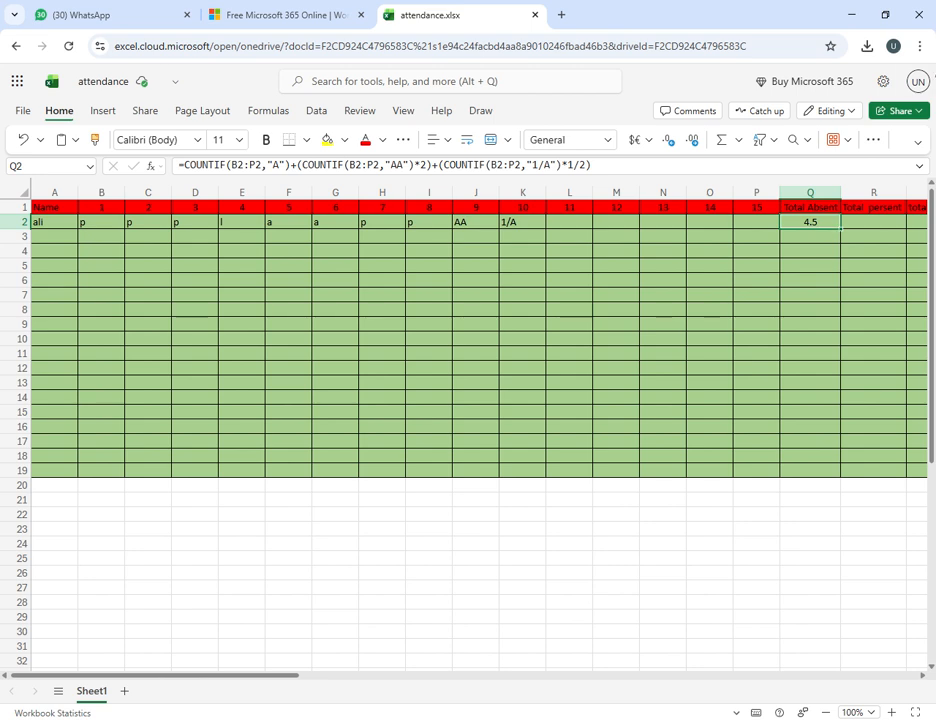
# Review the day 9 and 10 marks and clear the day 5 absence in cell F2 to test the total.
pyautogui.click(258, 228)
pyautogui.click(468, 228)
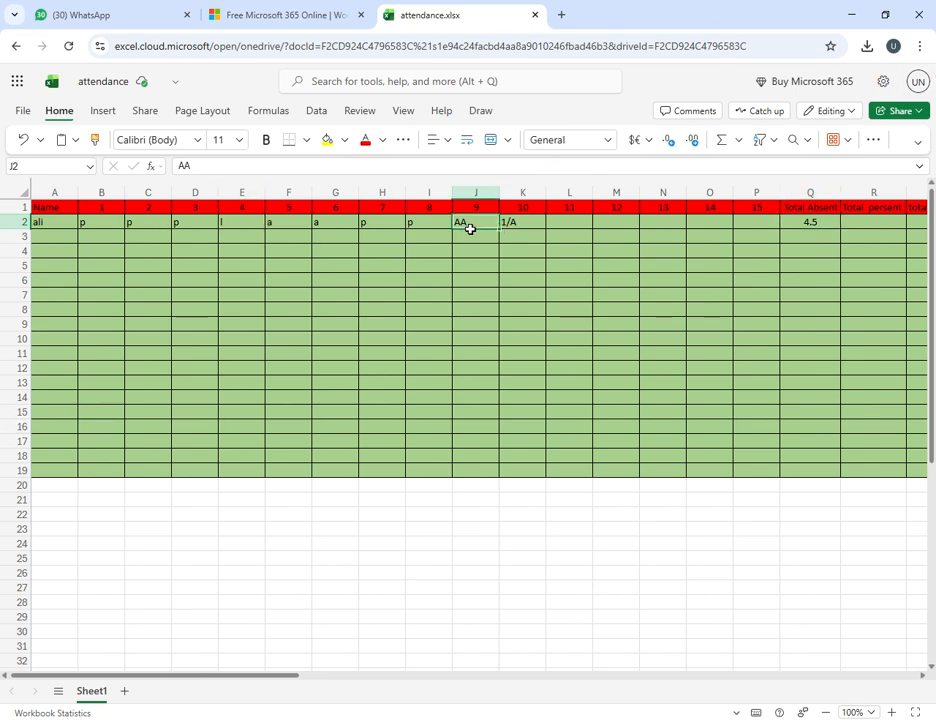
pyautogui.click(537, 231)
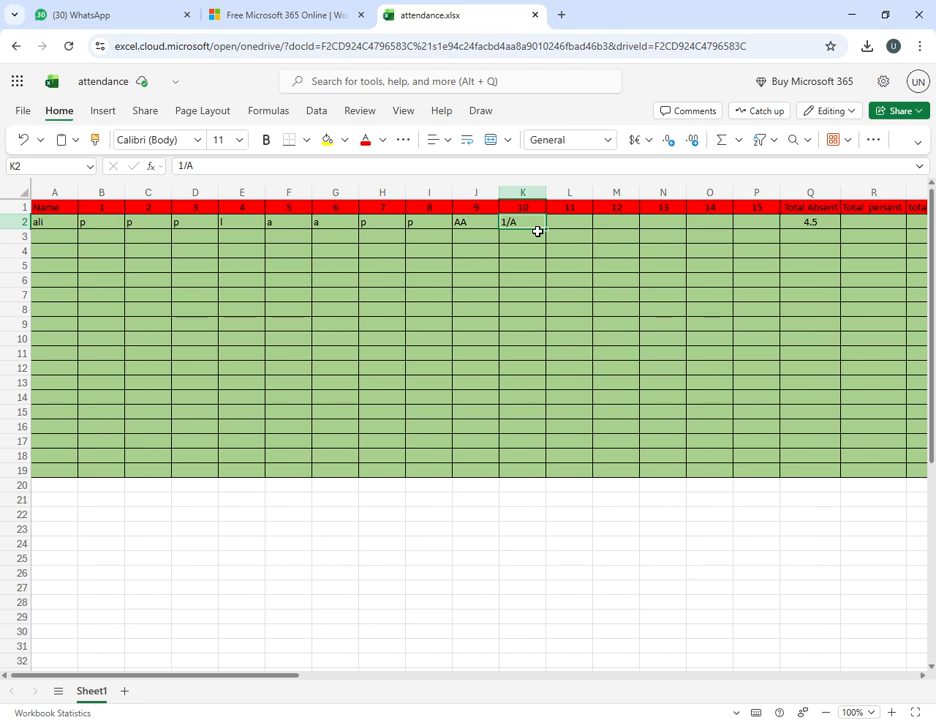
pyautogui.click(303, 233)
pyautogui.press('BackSpace')
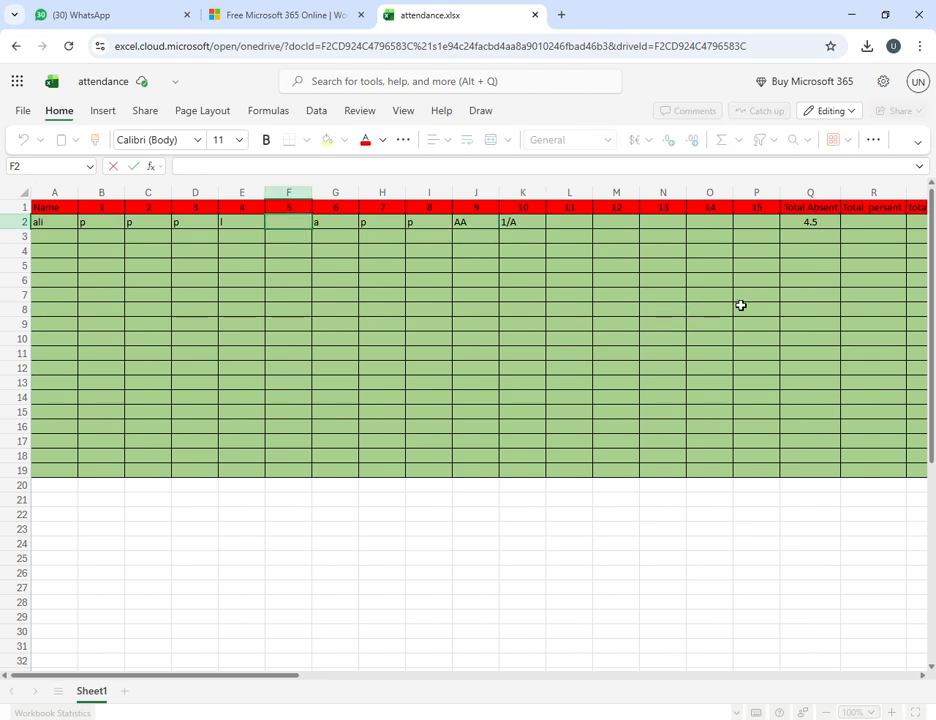
pyautogui.press('Return')
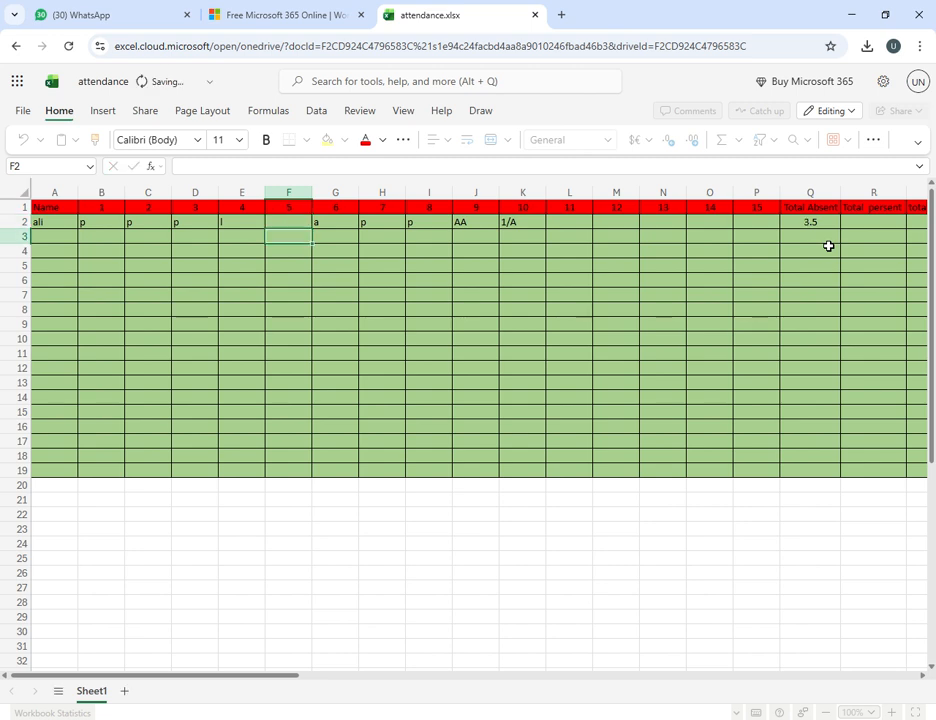
# Clear the "AA" mark for day 9 in J2 and the "1/A" mark for day 10 in K2.
pyautogui.click(474, 226)
pyautogui.press('BackSpace')
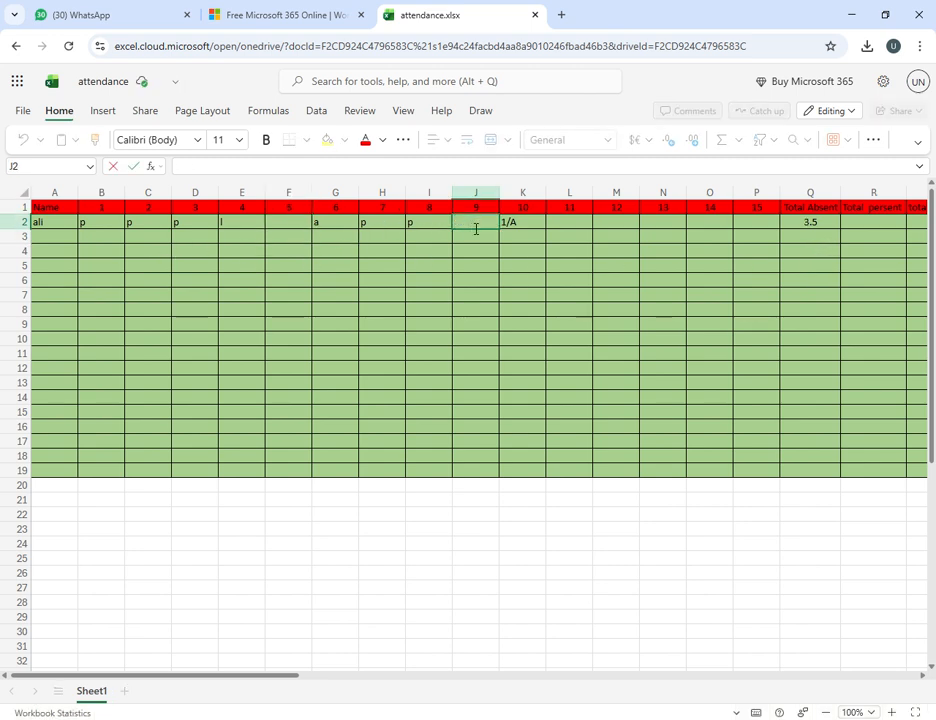
pyautogui.press('Return')
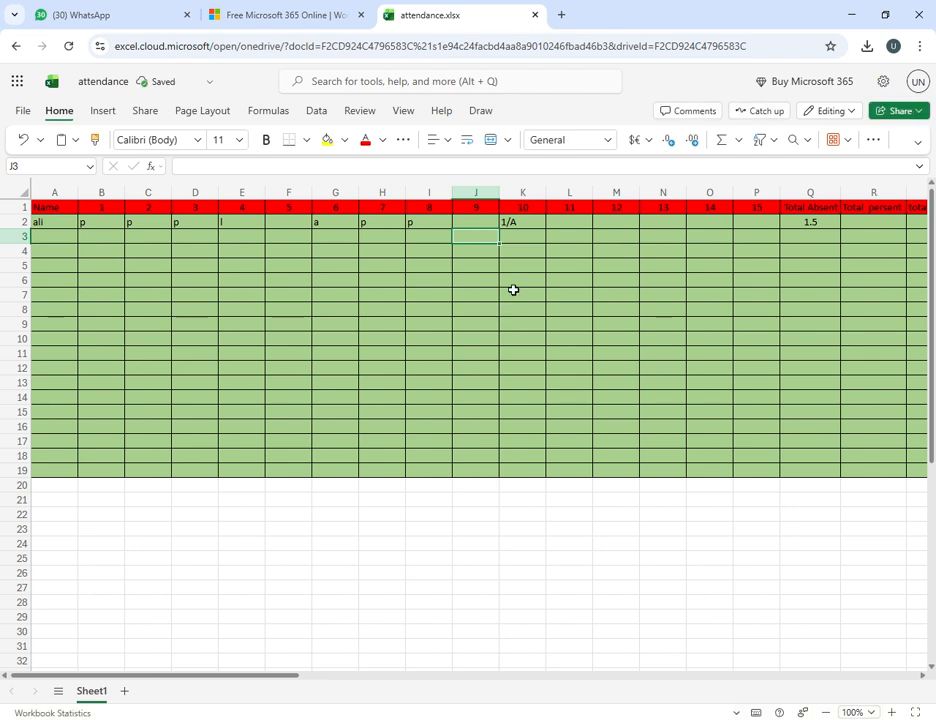
pyautogui.click(536, 236)
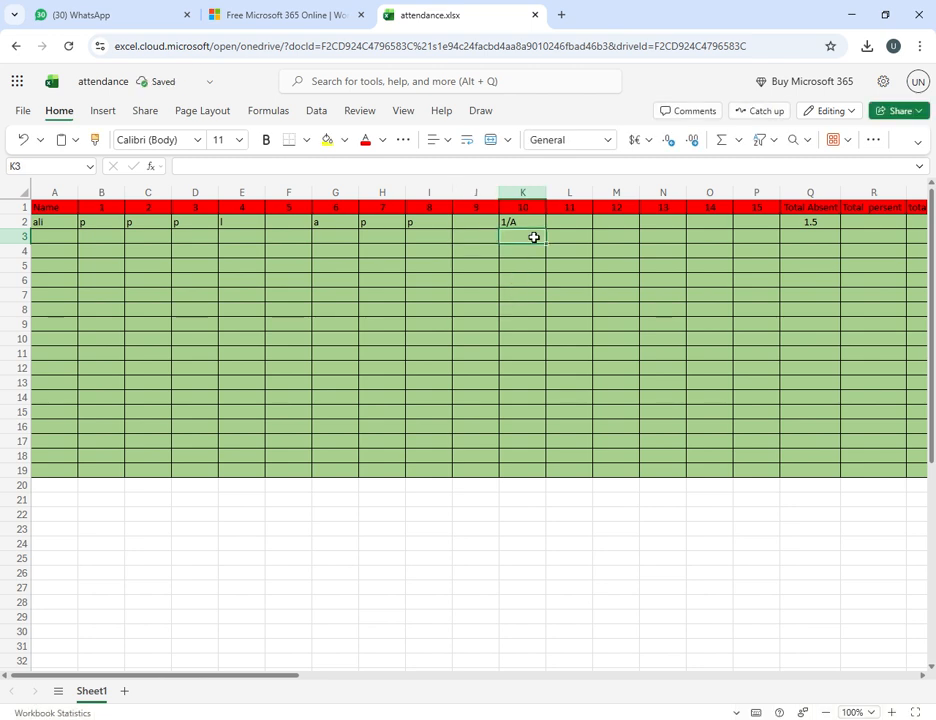
pyautogui.click(534, 228)
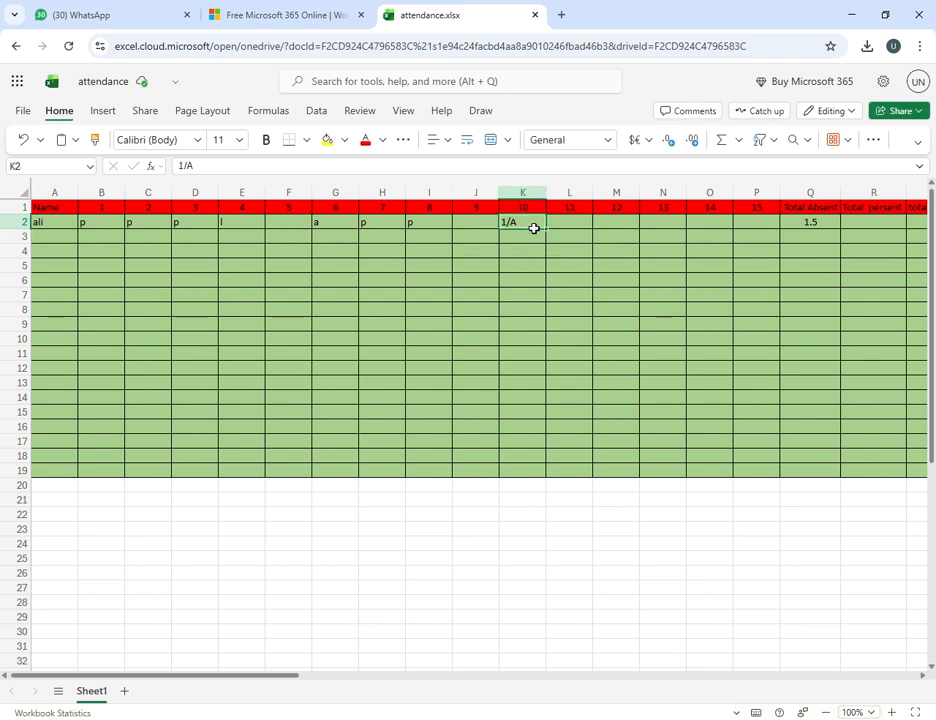
pyautogui.press('BackSpace')
pyautogui.press('Return')
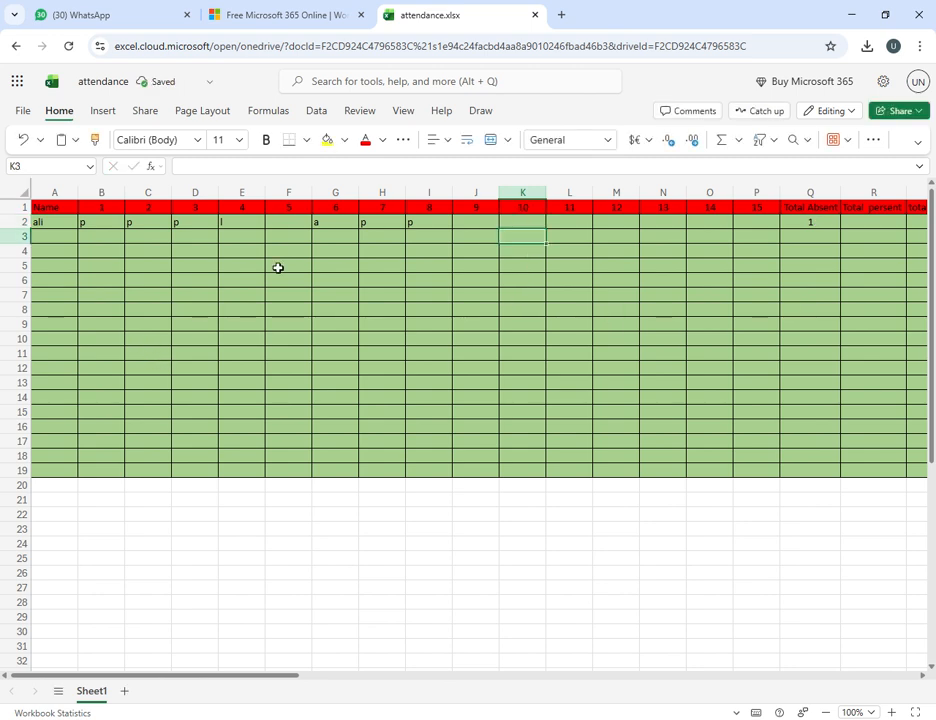
# Enter "AA" for day 5 in cell F2 and "1/A" for day 9 in J2 to test the absence total.
pyautogui.click(296, 225)
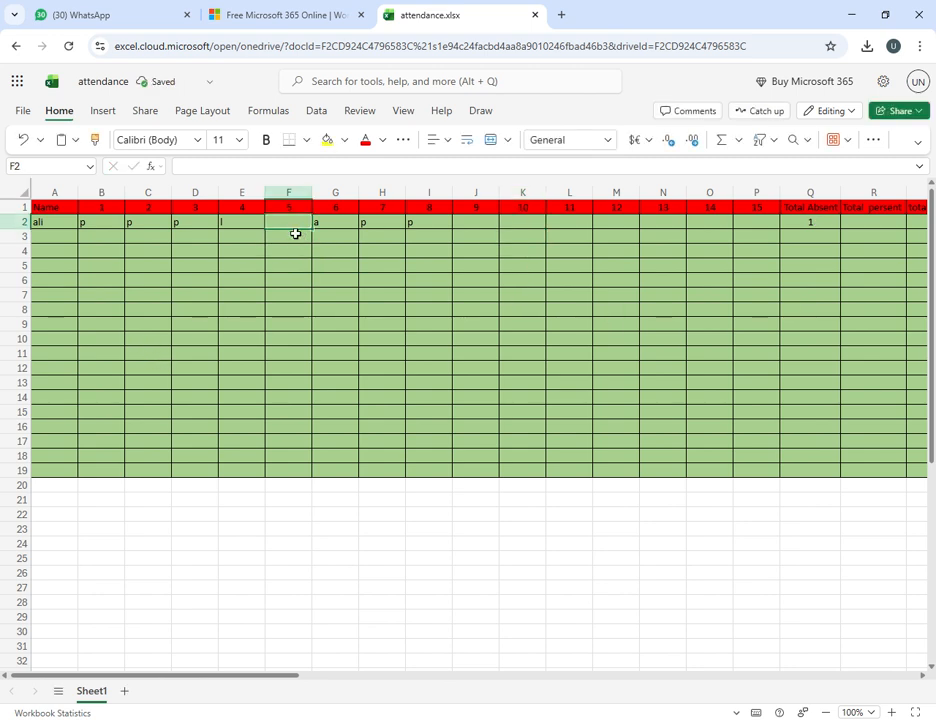
pyautogui.write('AA')
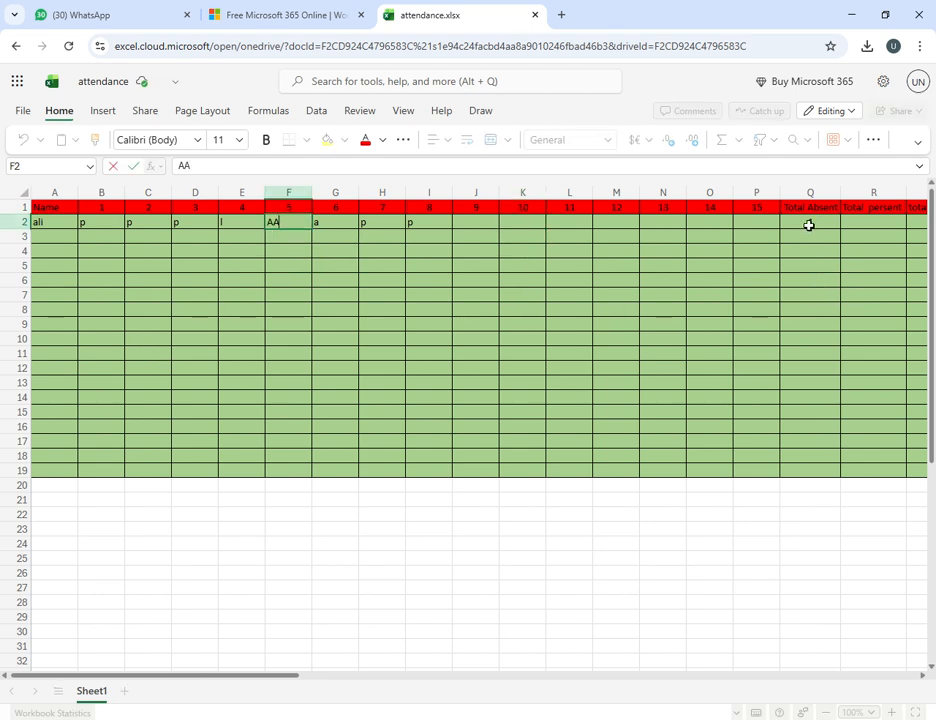
pyautogui.press('Return')
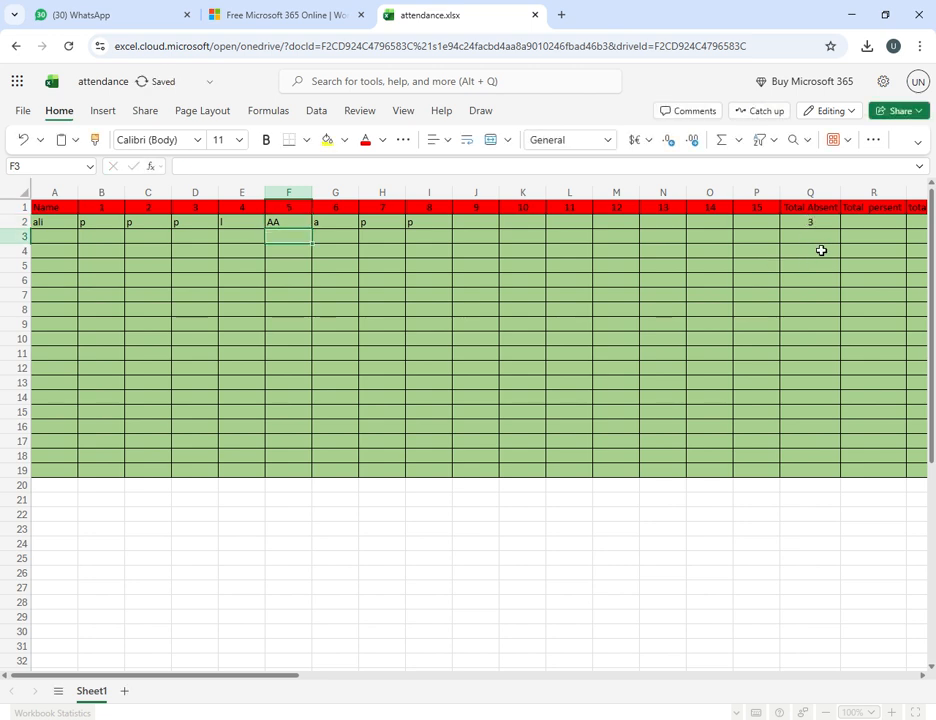
pyautogui.click(492, 226)
pyautogui.write('1')
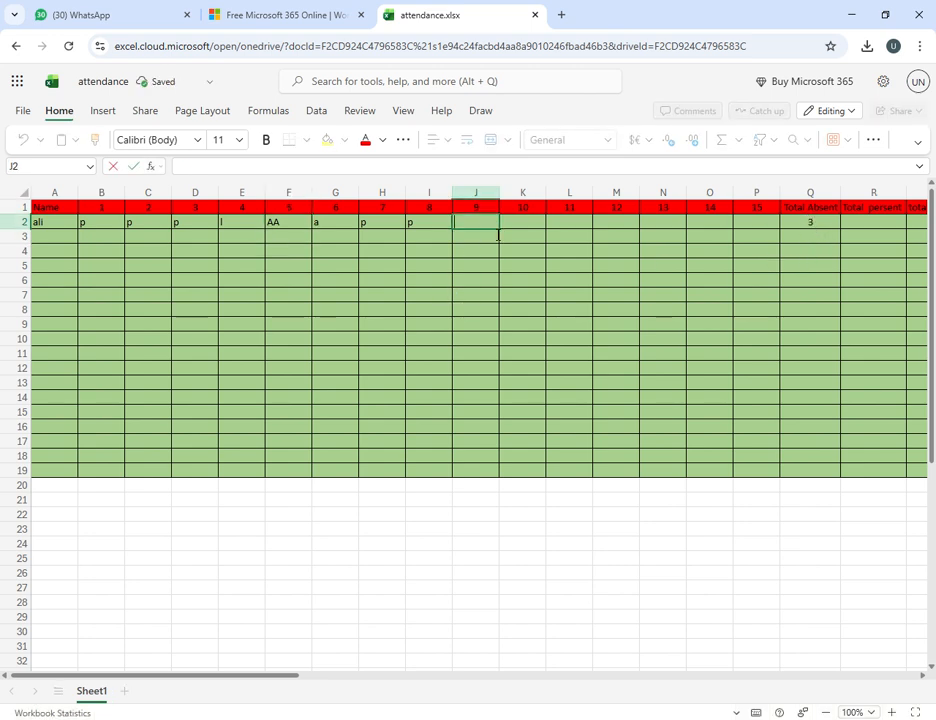
pyautogui.write('/A')
pyautogui.press('Return')
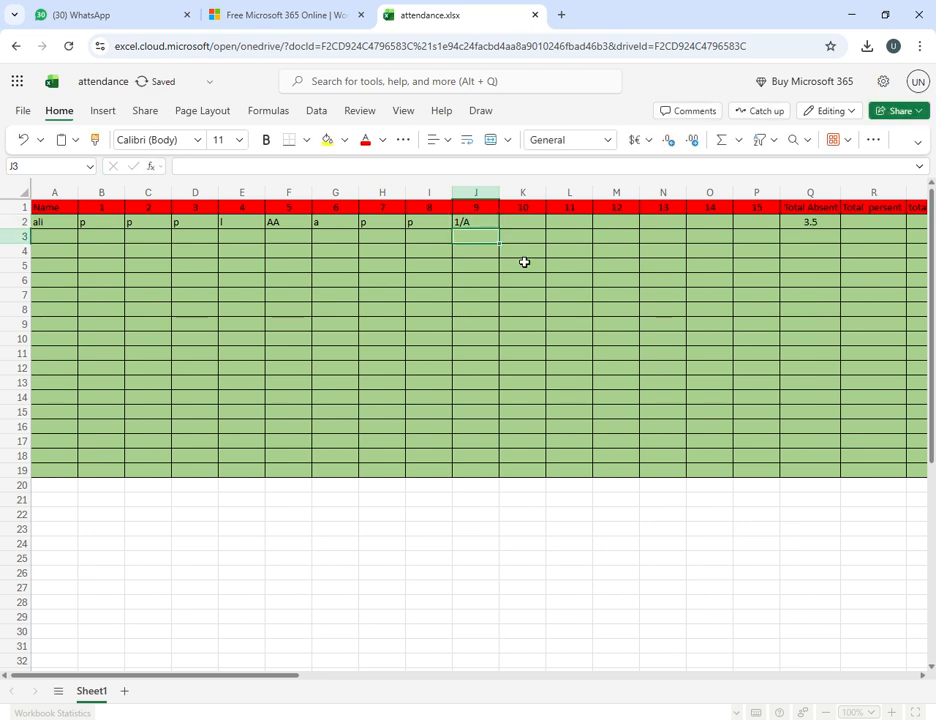
pyautogui.click(826, 236)
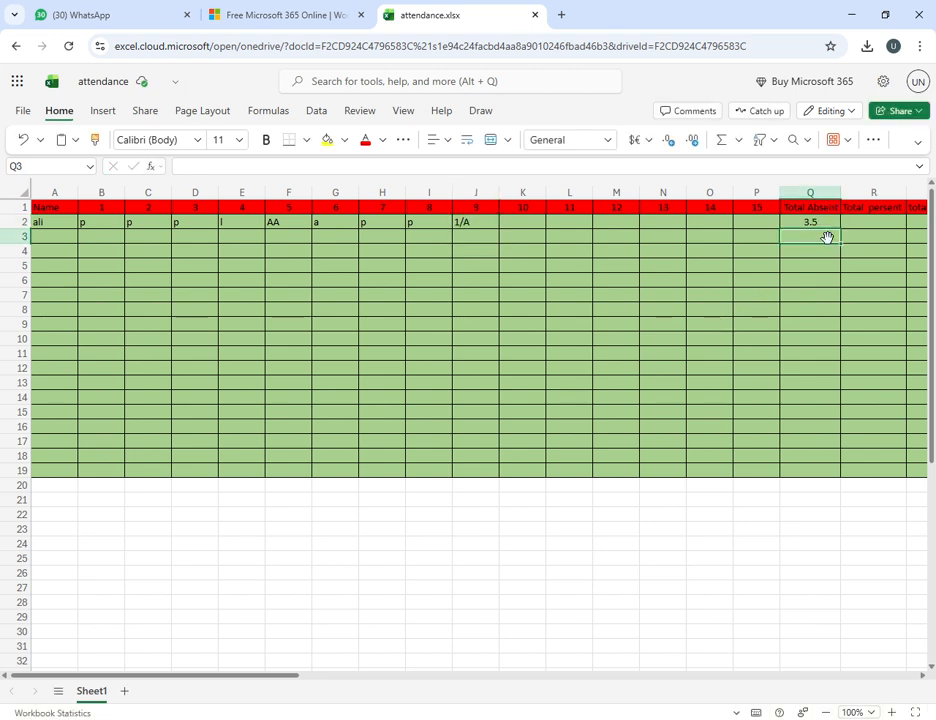
# Copy the COUNTIF formula text from Q2 and paste it into R2 in the "Total persent" column.
pyautogui.click(872, 224)
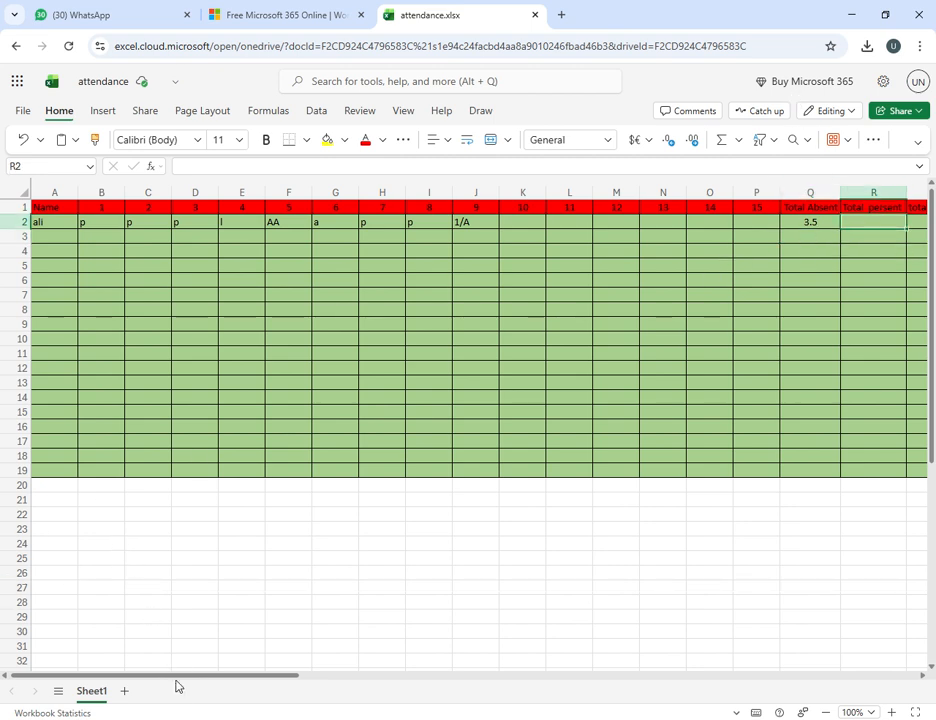
pyautogui.moveTo(175, 676); pyautogui.dragTo(194, 676)
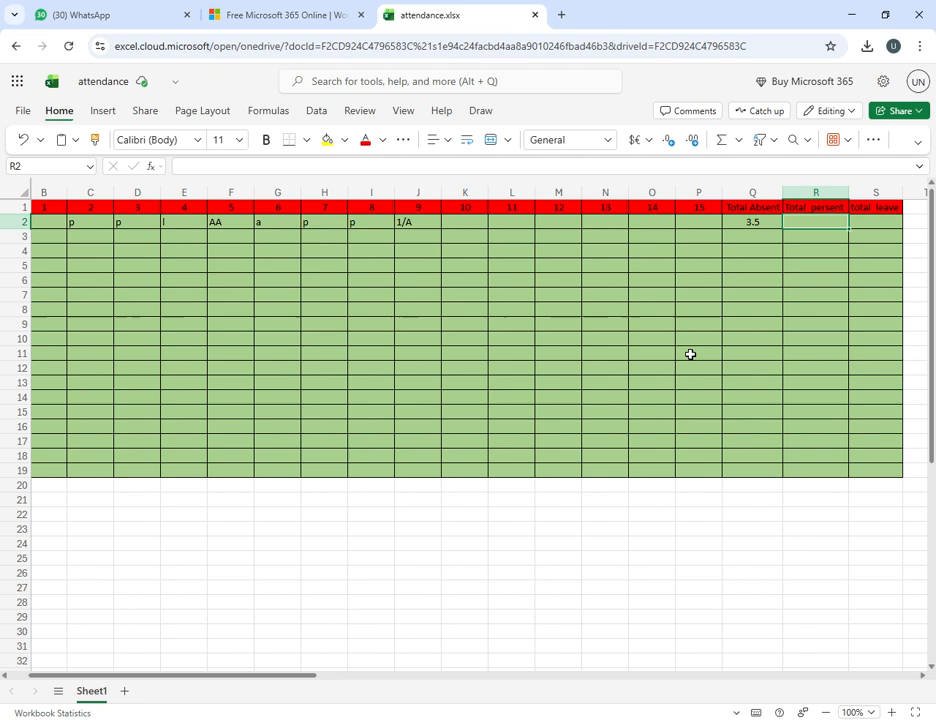
pyautogui.doubleClick(799, 229)
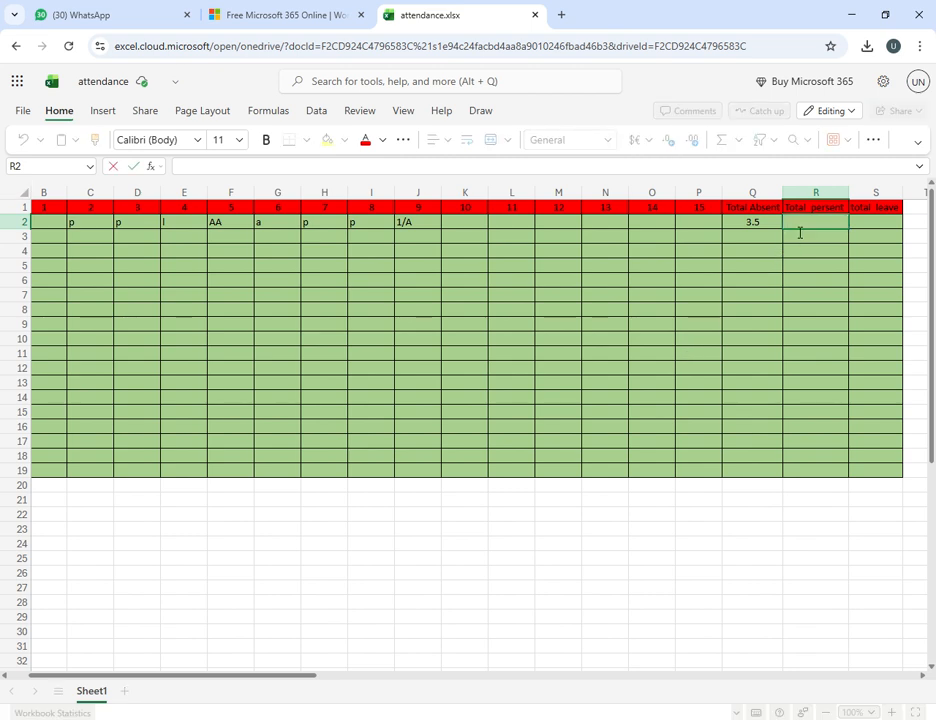
pyautogui.click(757, 226)
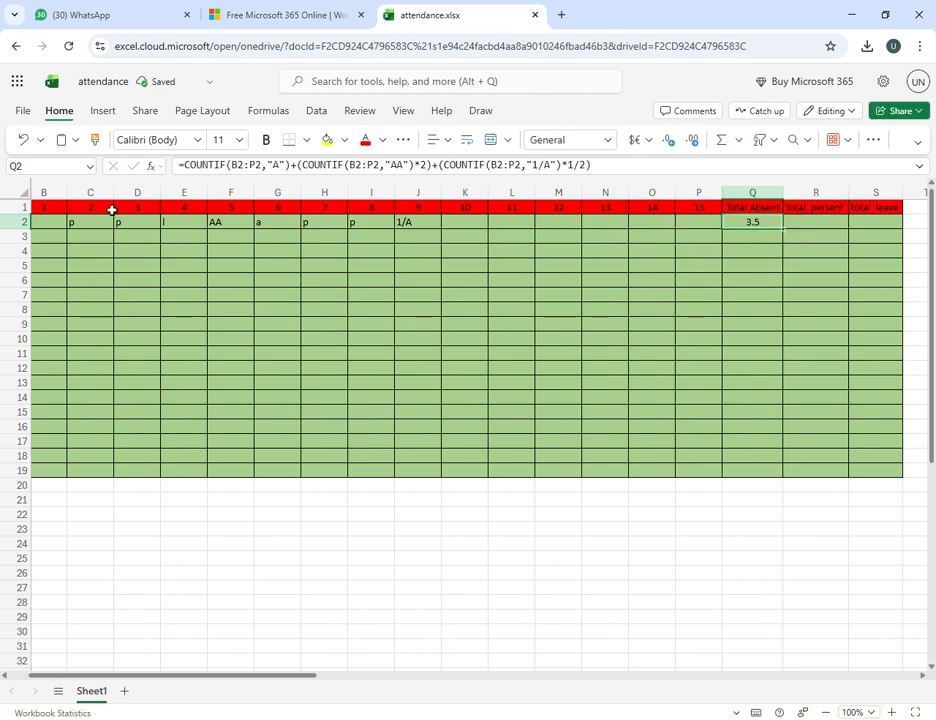
pyautogui.click(180, 168)
pyautogui.hotkey('ctrl', 'a')
pyautogui.hotkey('ctrl', 'c')
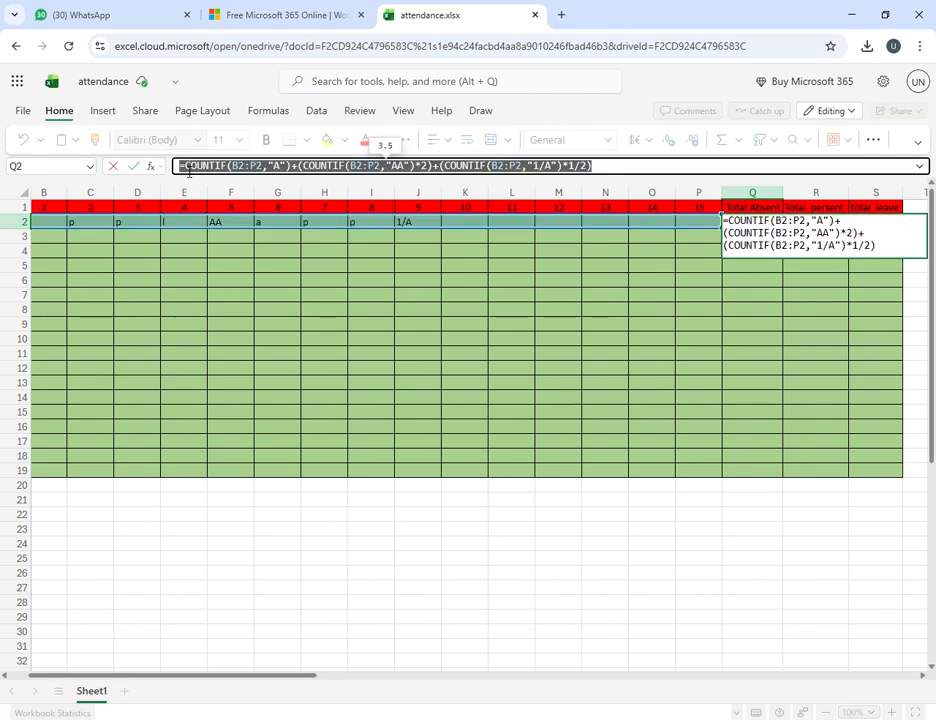
pyautogui.click(669, 411)
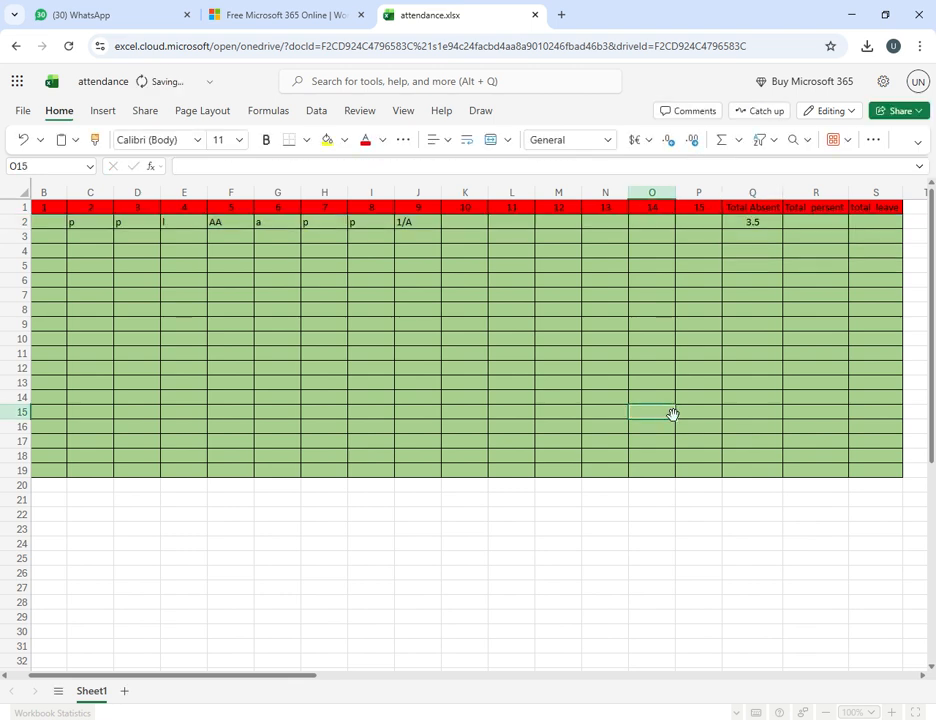
pyautogui.click(815, 231)
pyautogui.doubleClick(817, 226)
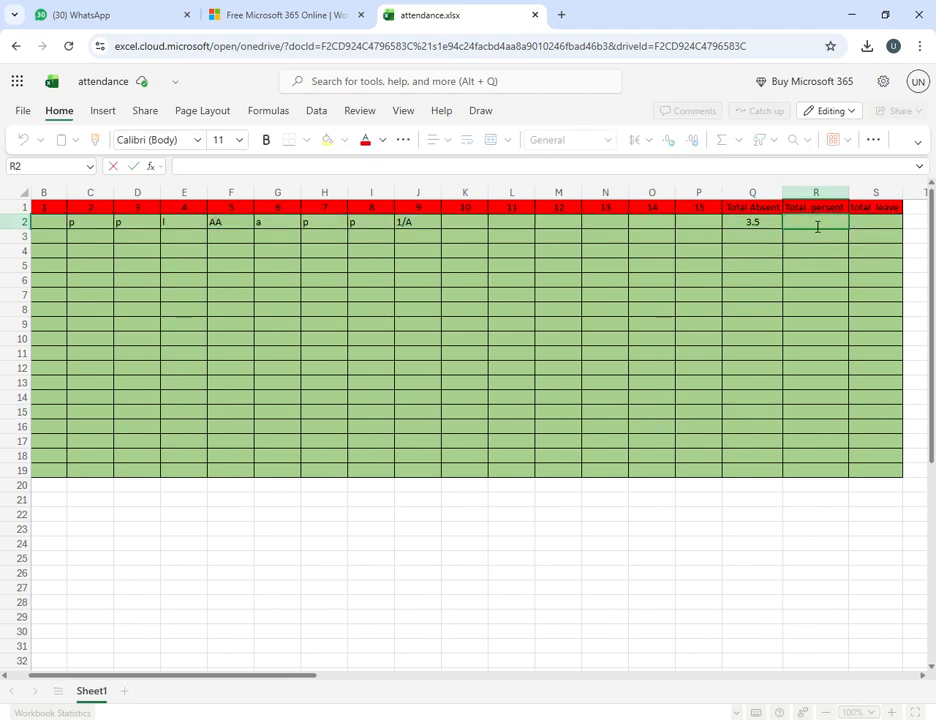
pyautogui.hotkey('ctrl', 'v')
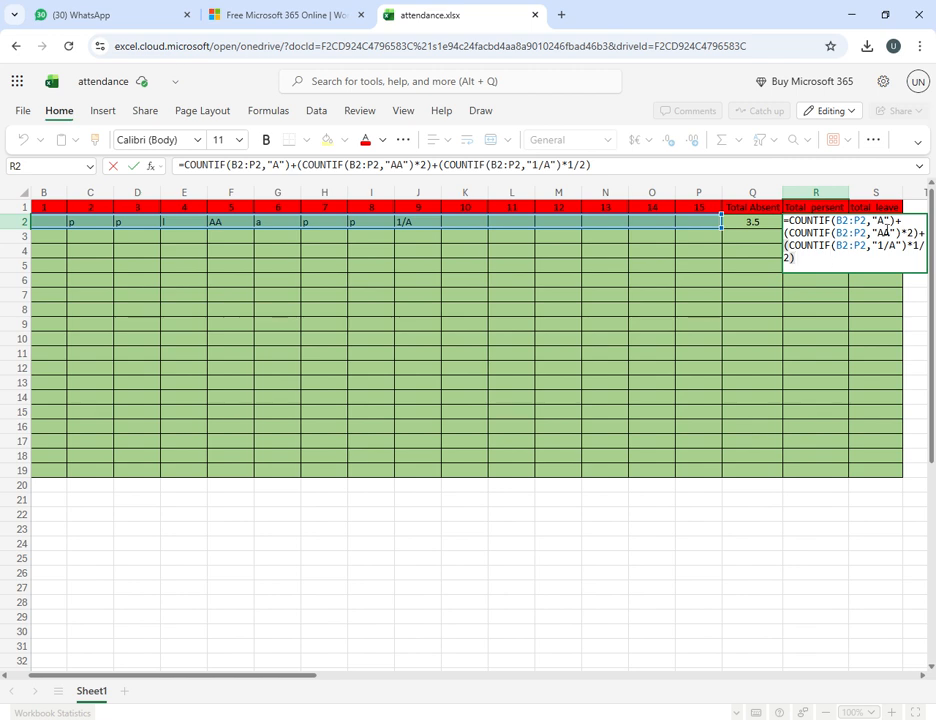
# Change the three COUNTIF criteria in the R2 formula to "P", "PP" and "1/P", enter it and select R2 to check it.
pyautogui.click(890, 221)
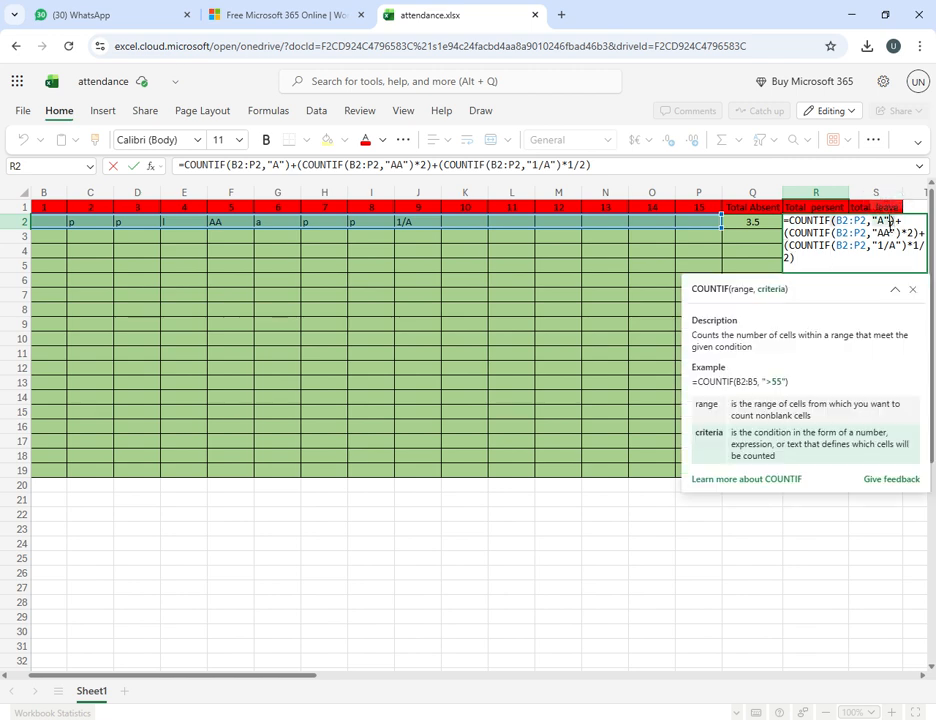
pyautogui.press('BackSpace')
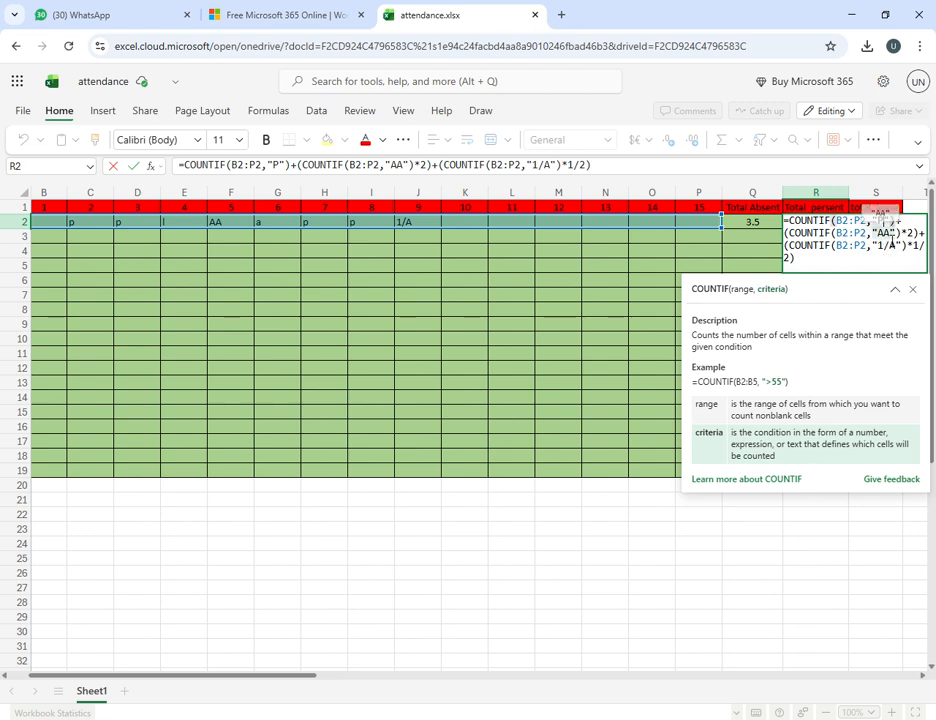
pyautogui.press('BackSpace')
pyautogui.press('BackSpace')
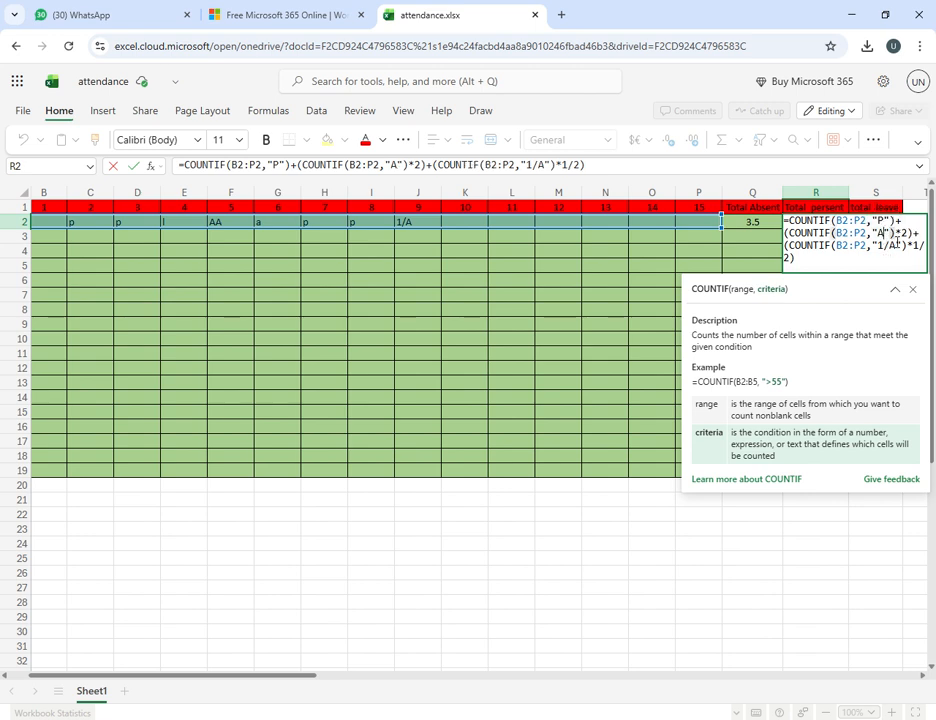
pyautogui.write('PP')
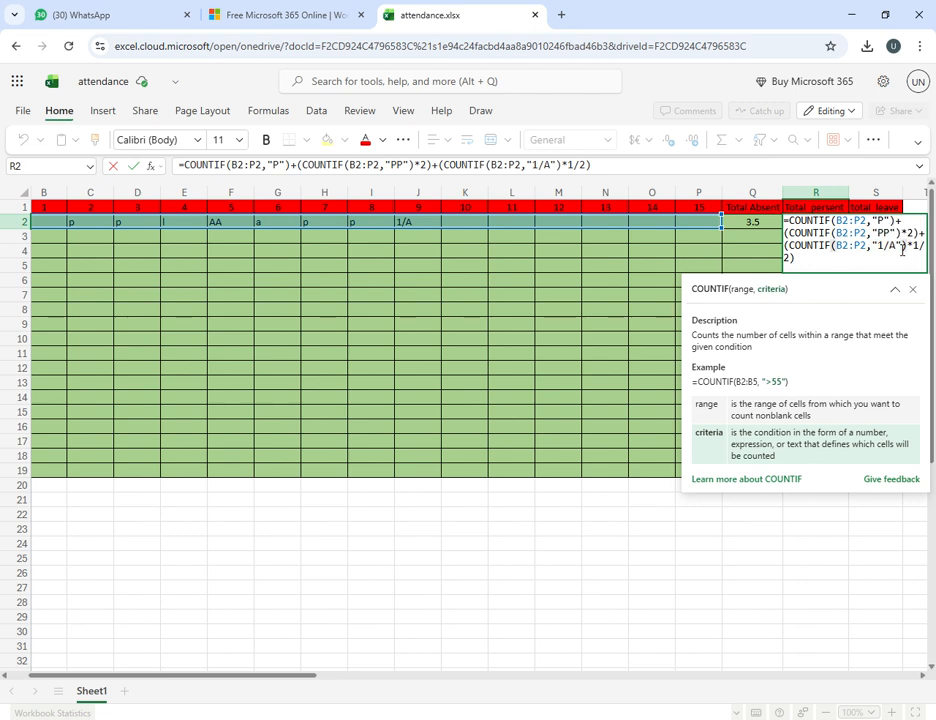
pyautogui.press('BackSpace')
pyautogui.write('P')
pyautogui.click(624, 326)
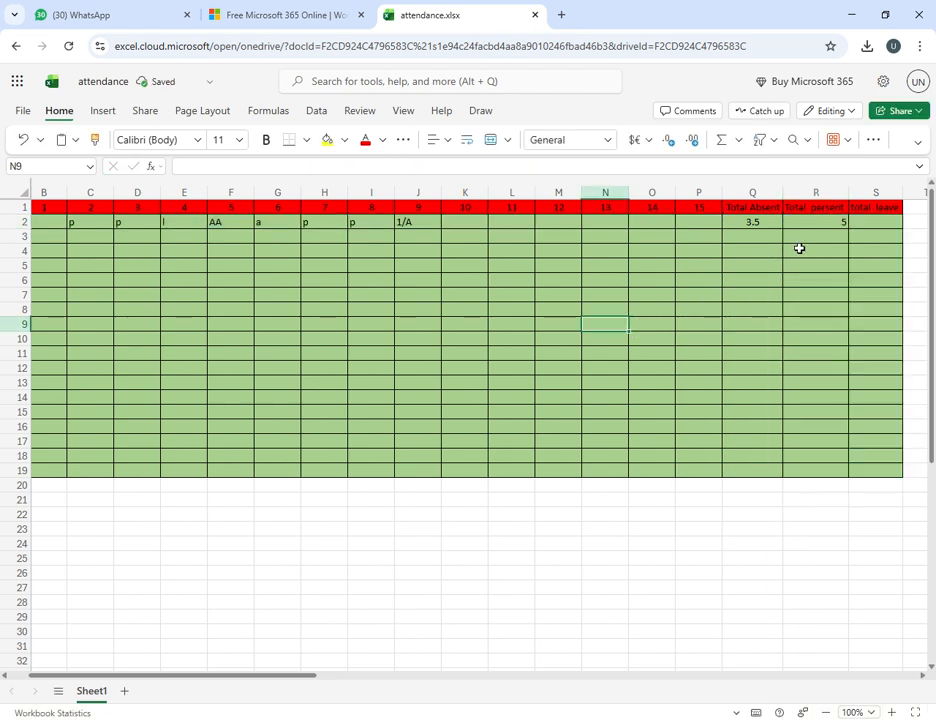
pyautogui.click(815, 221)
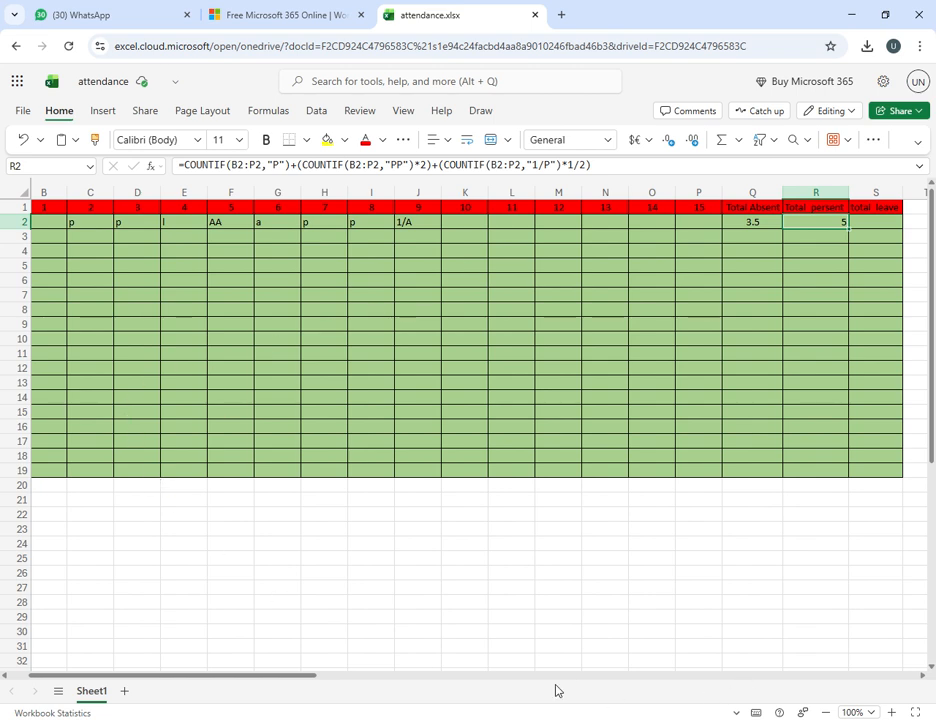
# Clear the "p" marks for days 1, 2, 3, 7 and 8 in row 2.
pyautogui.moveTo(255, 677); pyautogui.dragTo(203, 667)
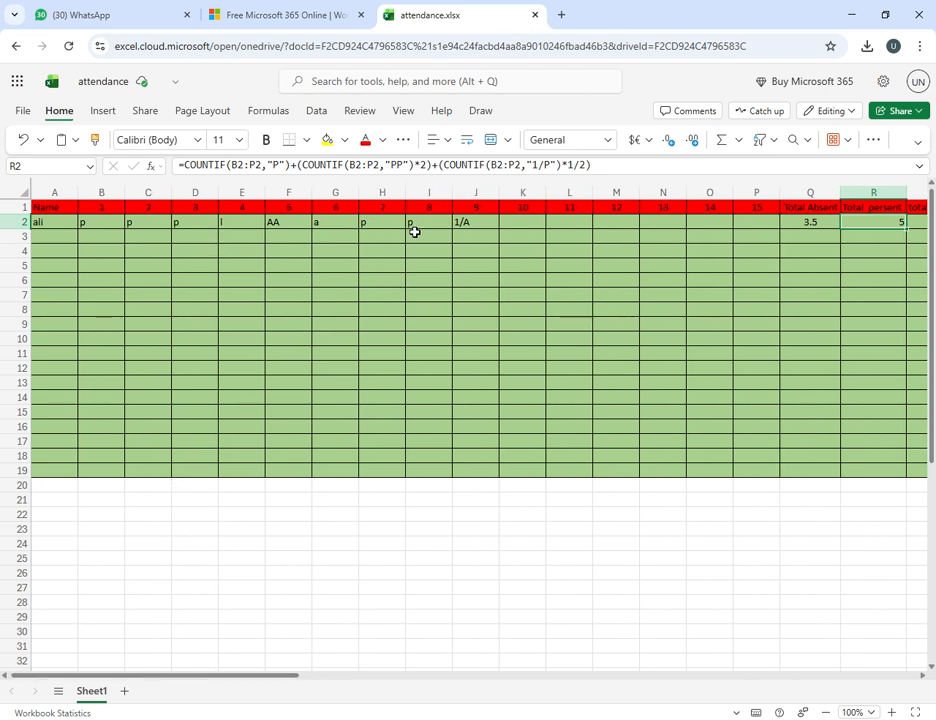
pyautogui.click(100, 228)
pyautogui.press('Delete')
pyautogui.click(154, 236)
pyautogui.click(161, 222)
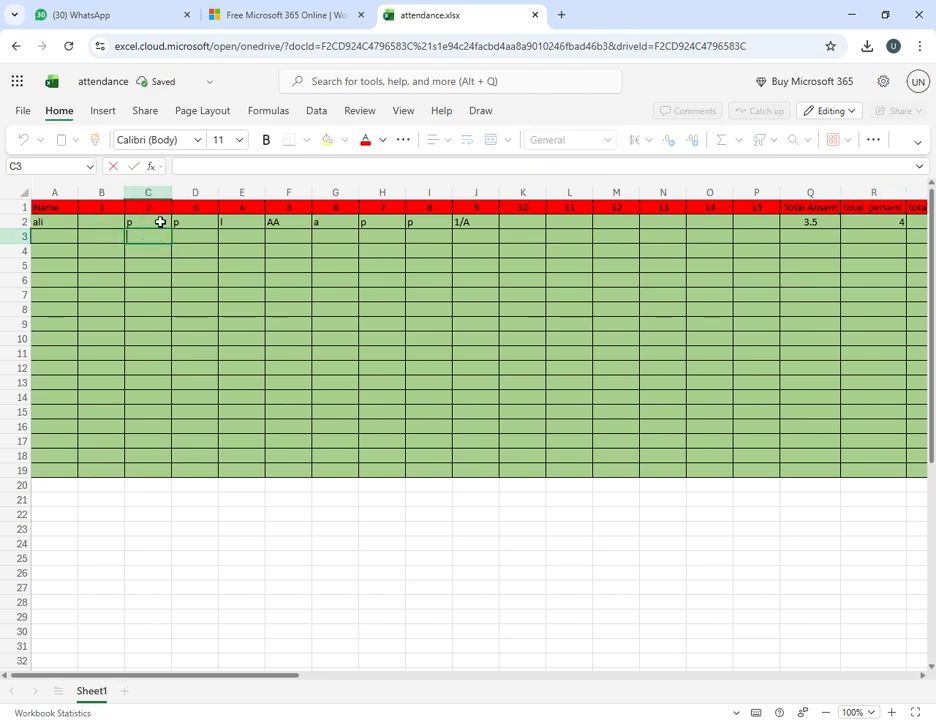
pyautogui.press('Delete')
pyautogui.click(186, 225)
pyautogui.press('Delete')
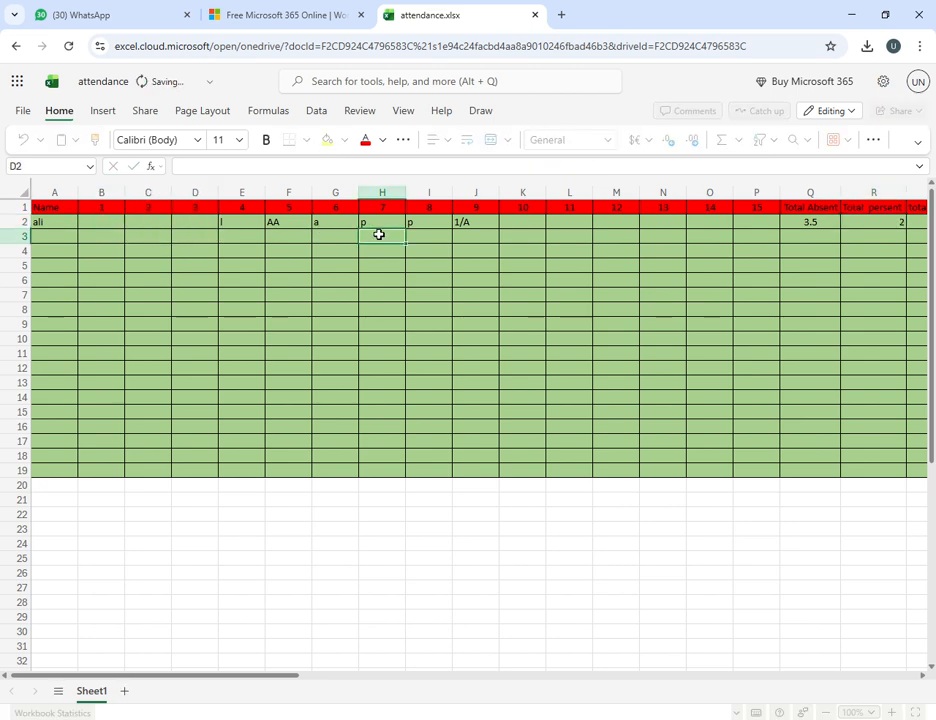
pyautogui.click(384, 236)
pyautogui.click(385, 223)
pyautogui.press('Delete')
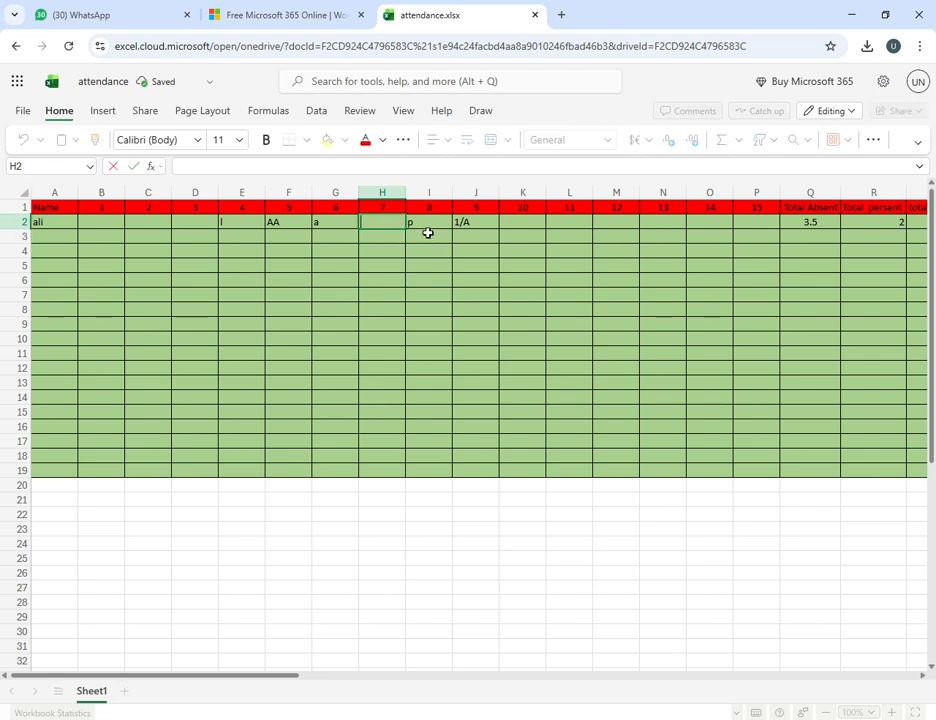
pyautogui.click(428, 223)
pyautogui.press('Delete')
pyautogui.click(429, 353)
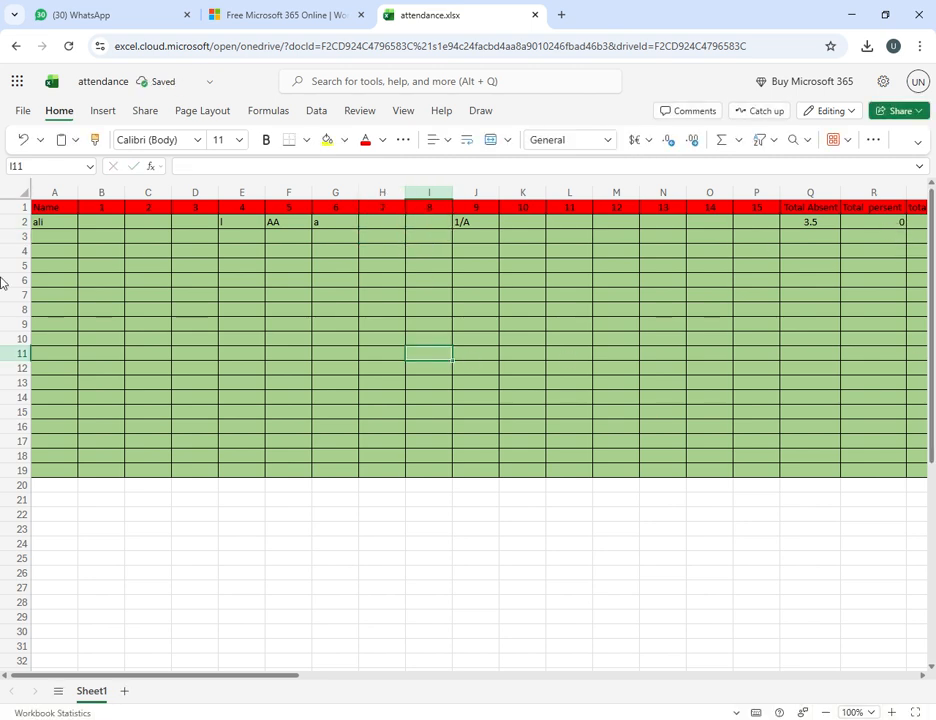
# Test the present count by entering "P" in B2, "PP" in C2 and "1/P" in D2.
pyautogui.click(90, 225)
pyautogui.write('P')
pyautogui.click(335, 280)
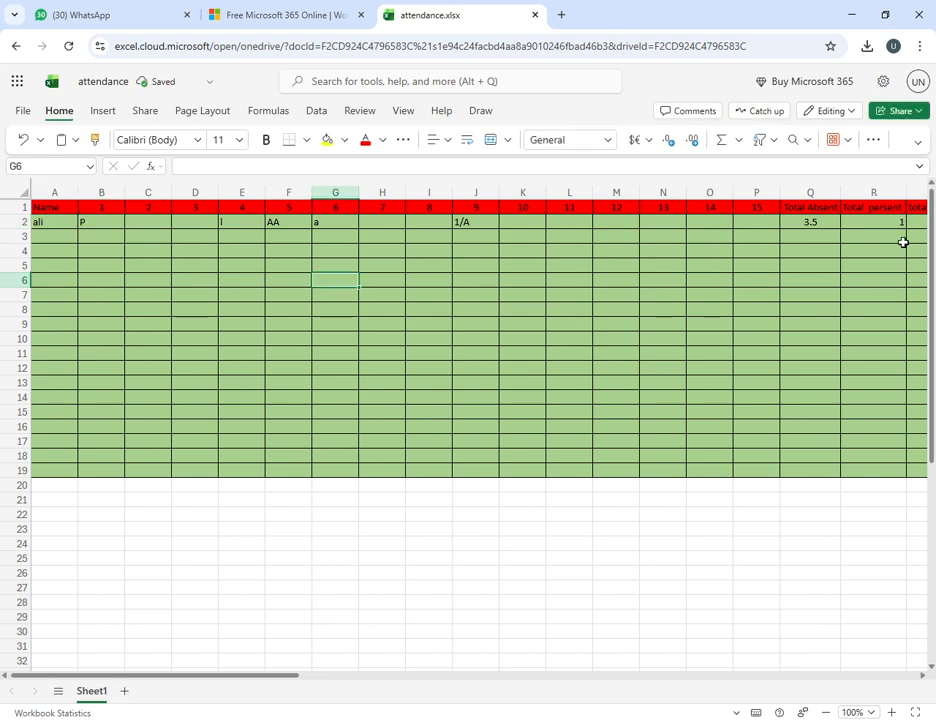
pyautogui.click(139, 224)
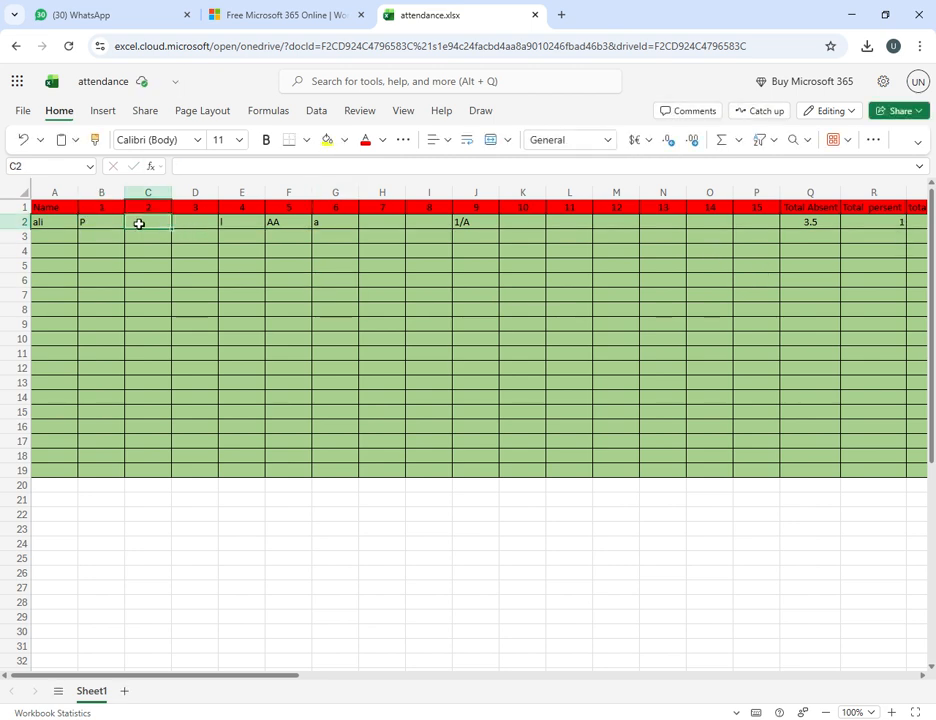
pyautogui.write('PP')
pyautogui.click(352, 368)
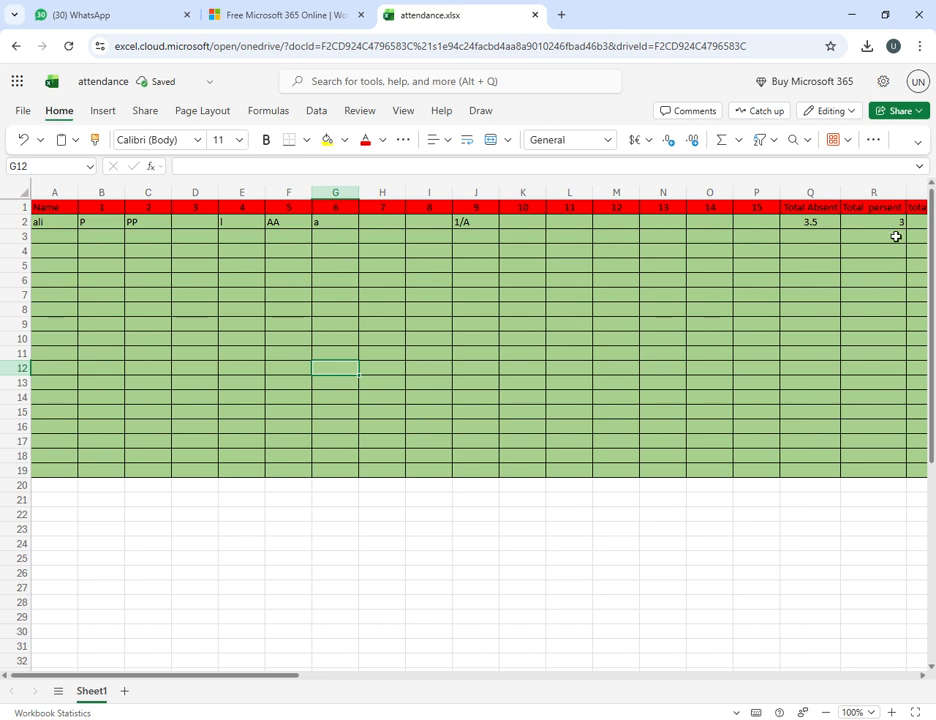
pyautogui.doubleClick(206, 226)
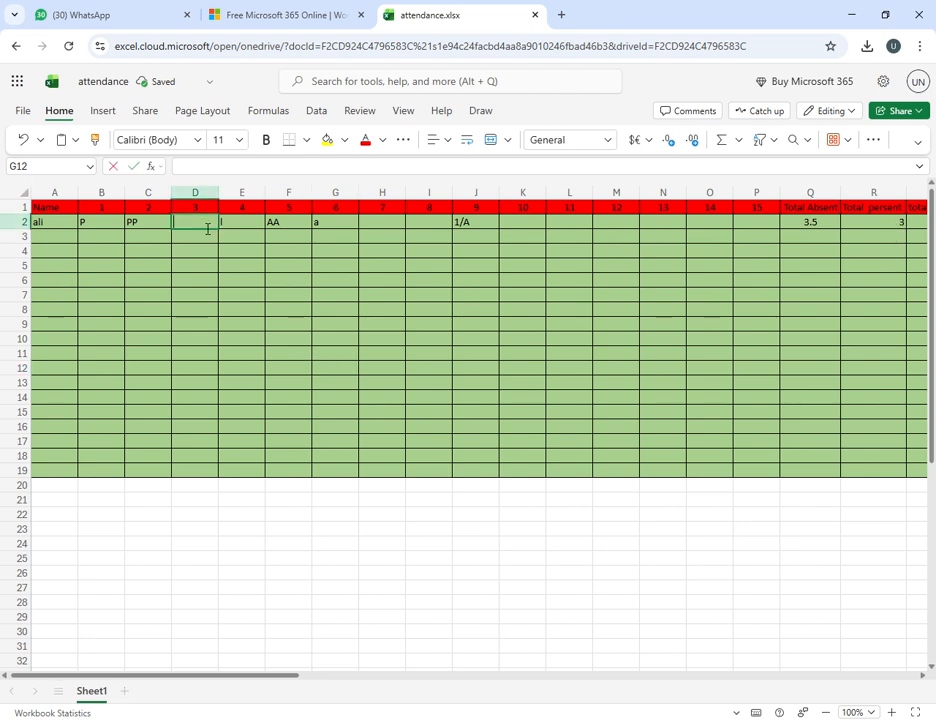
pyautogui.write('1/P')
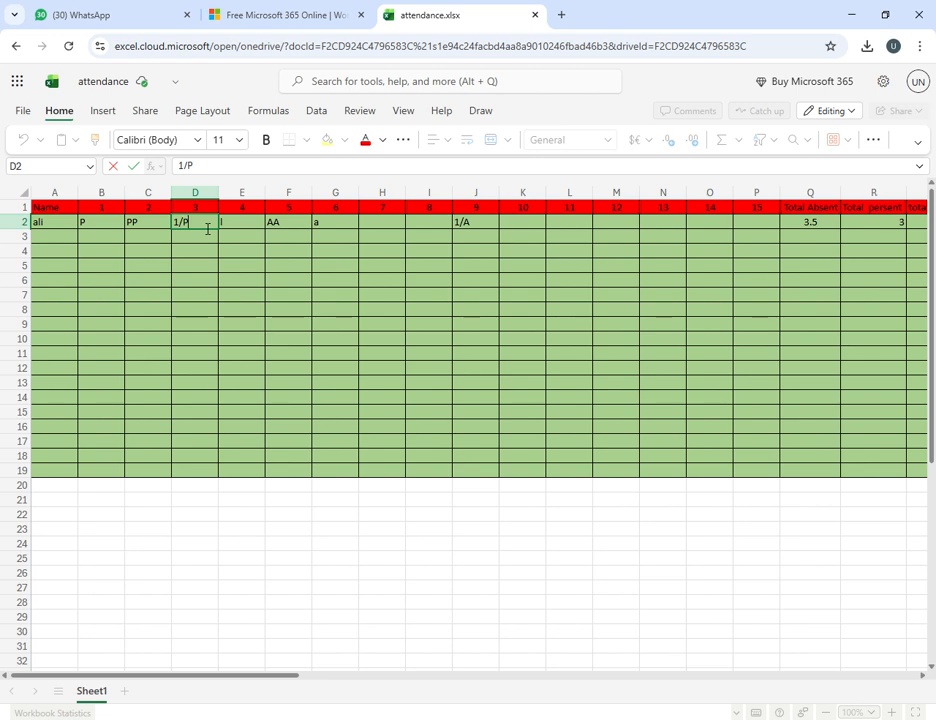
pyautogui.press('Return')
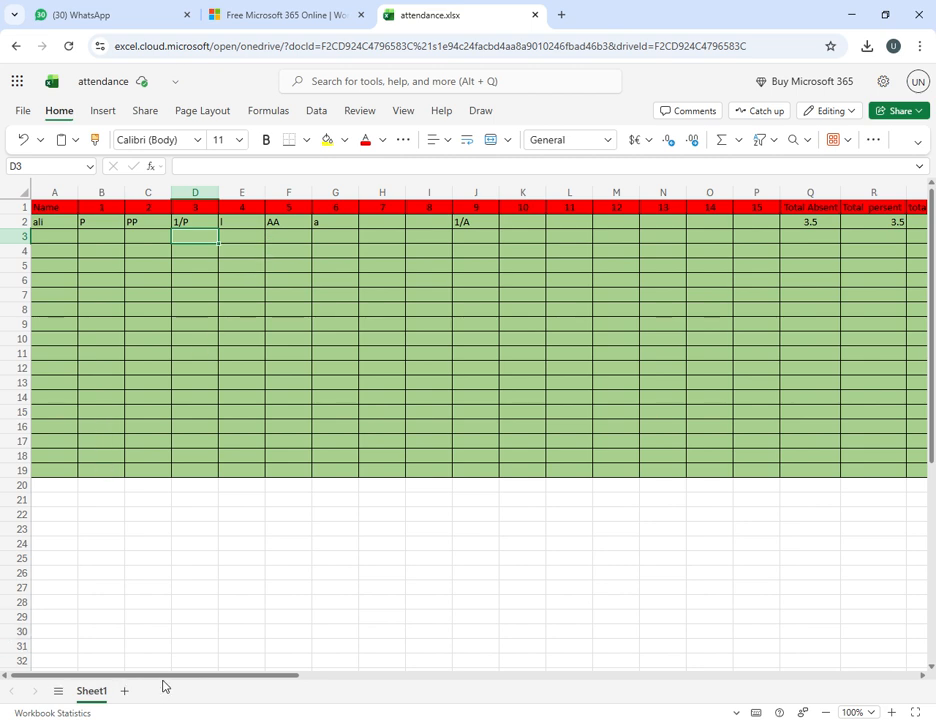
# Copy the COUNTIF formula text from R2 and paste it into S2 in the "total leave" column.
pyautogui.moveTo(179, 677); pyautogui.dragTo(218, 677)
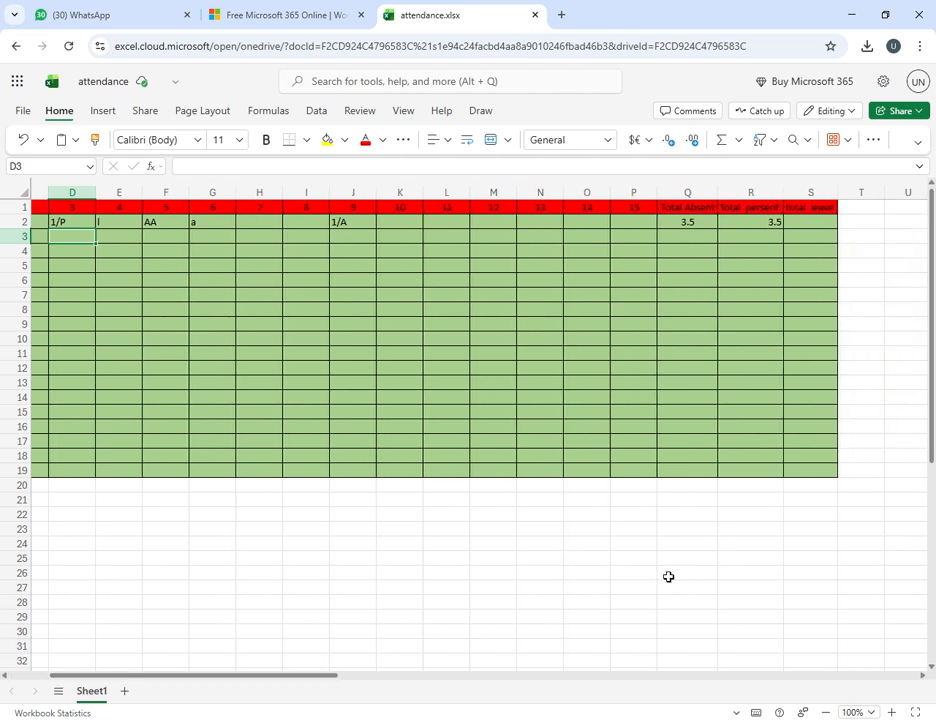
pyautogui.doubleClick(760, 221)
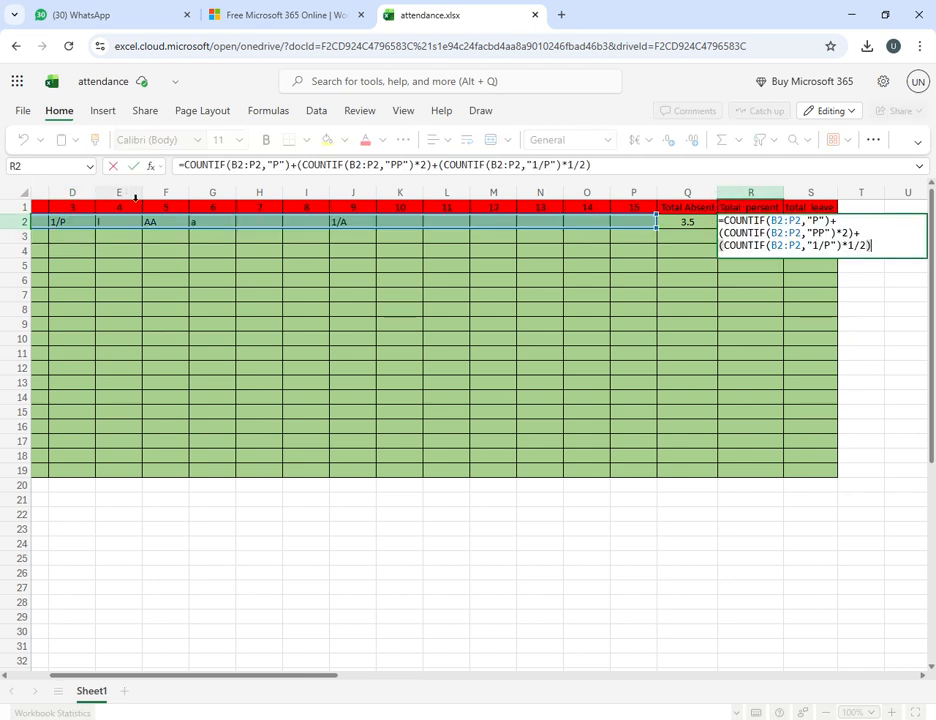
pyautogui.moveTo(182, 165); pyautogui.dragTo(648, 175)
pyautogui.hotkey('ctrl', 'c')
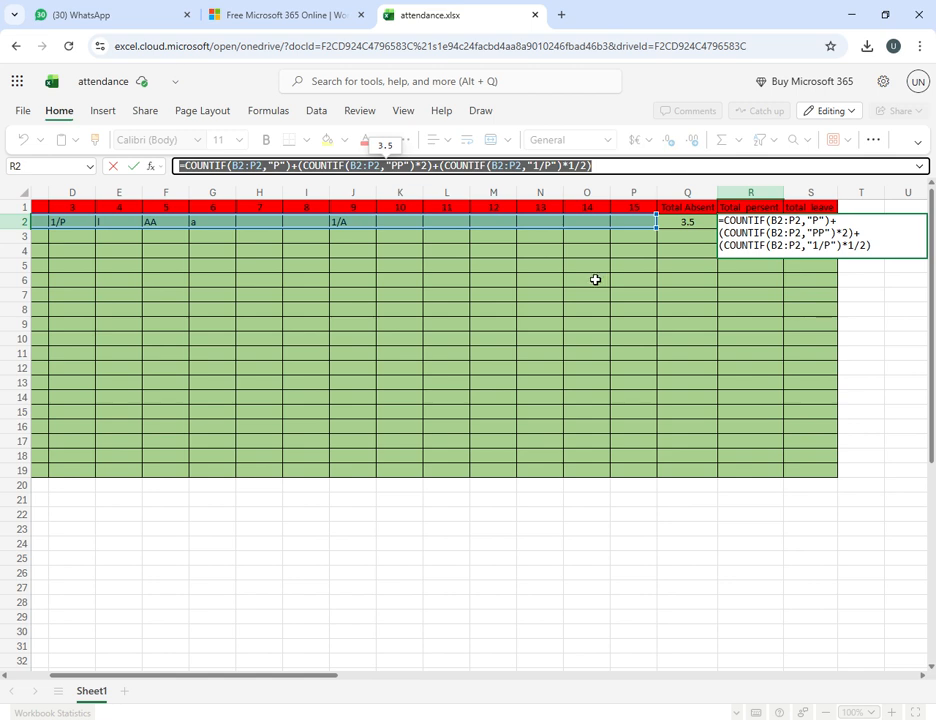
pyautogui.click(593, 338)
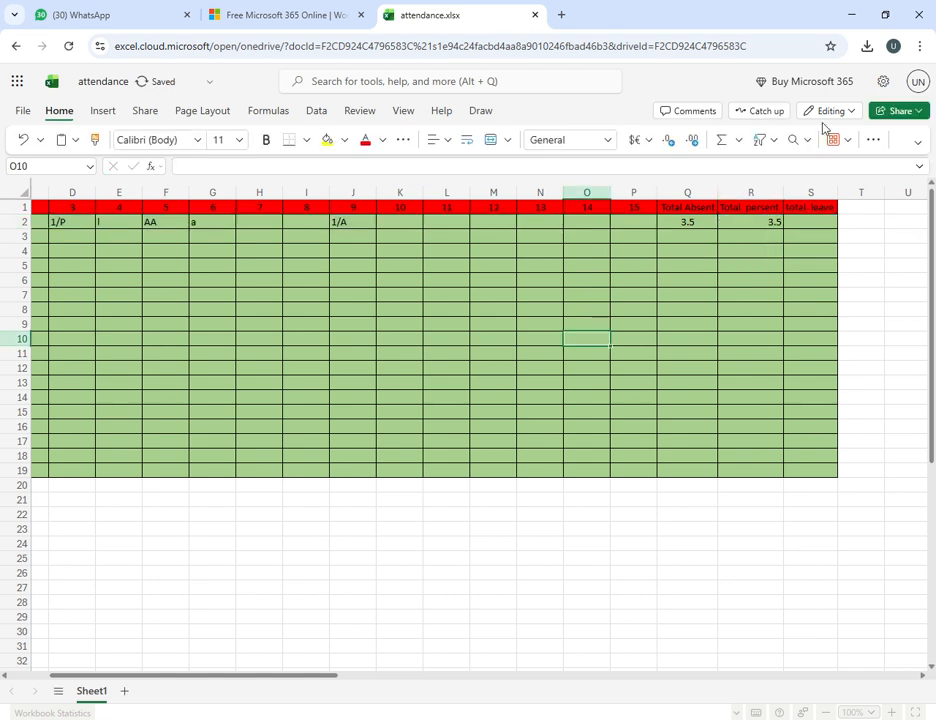
pyautogui.doubleClick(801, 230)
pyautogui.hotkey('ctrl', 'v')
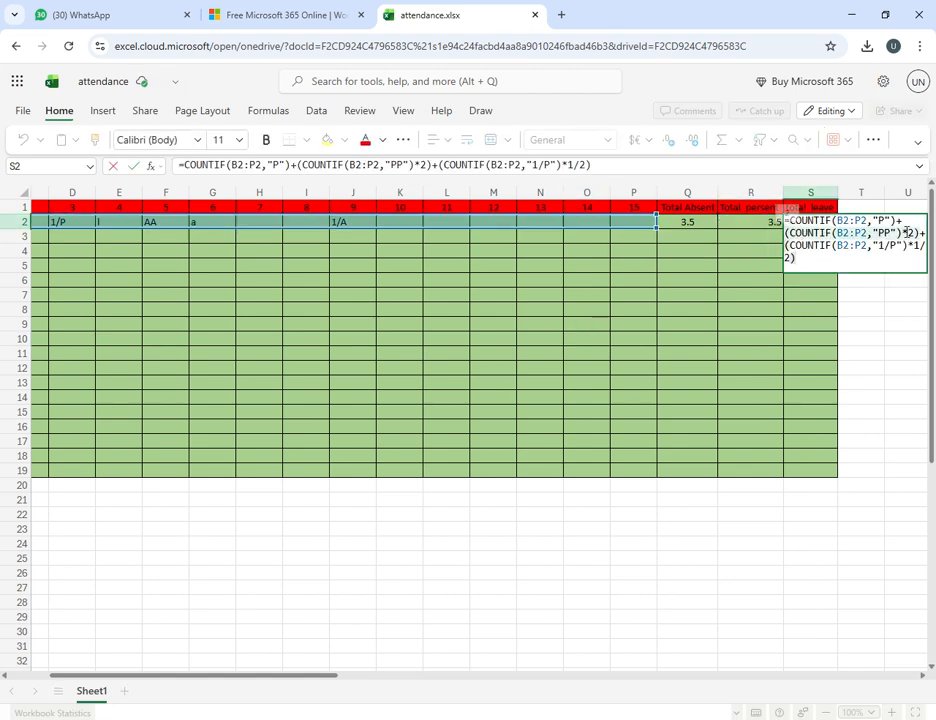
# Change the three COUNTIF criteria in the S2 formula to "L", "LL" and "1/L" and enter it.
pyautogui.click(884, 221)
pyautogui.press('BackSpace')
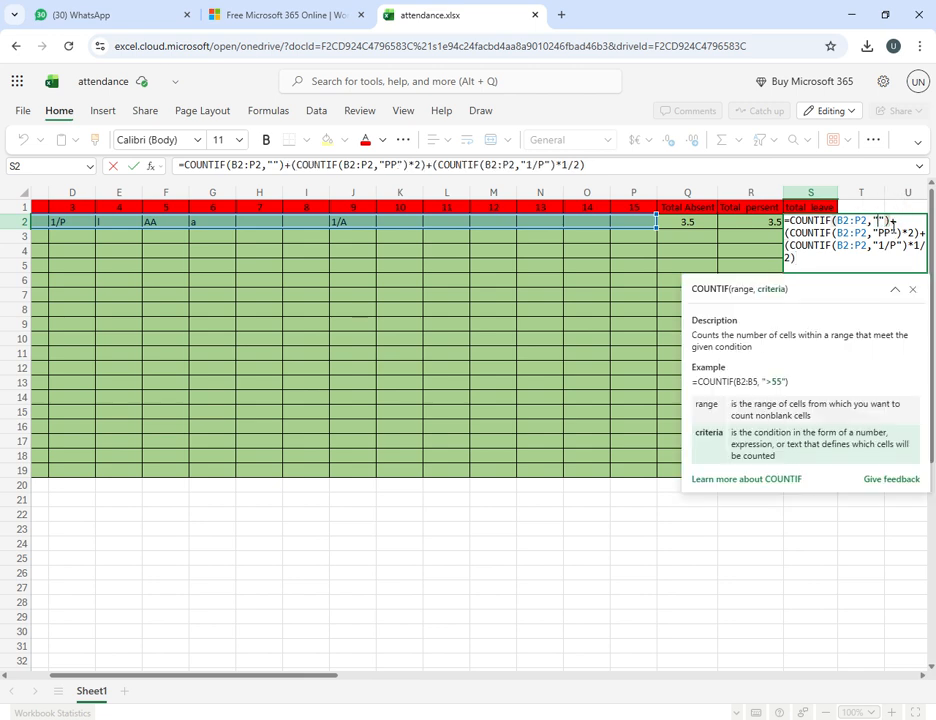
pyautogui.write('L')
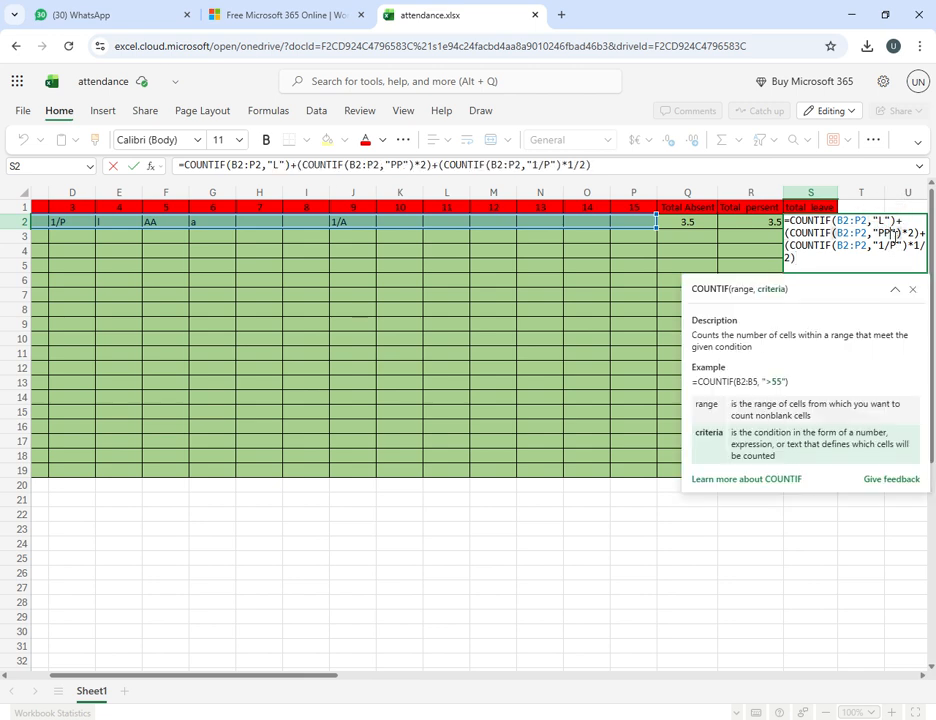
pyautogui.click(893, 233)
pyautogui.press('BackSpace')
pyautogui.press('BackSpace')
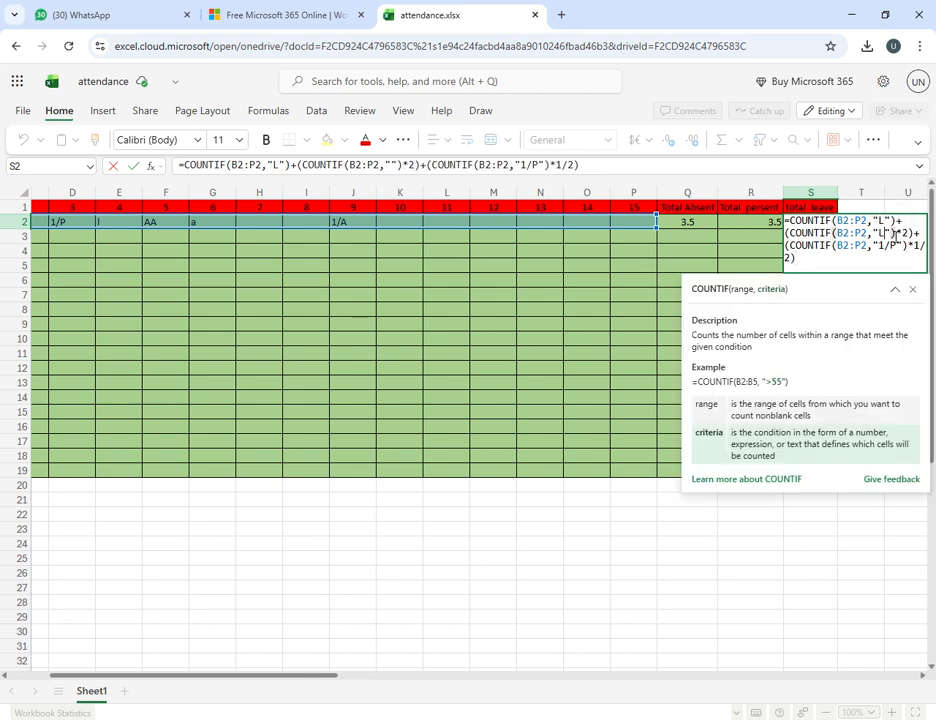
pyautogui.write('LL')
pyautogui.click(895, 246)
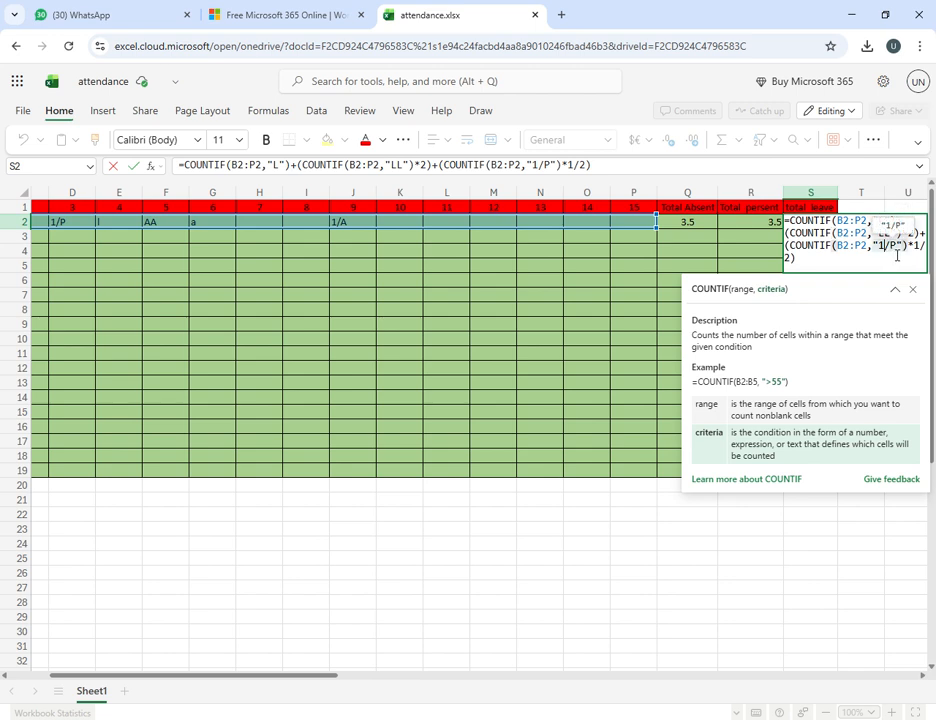
pyautogui.press('BackSpace')
pyautogui.write('L')
pyautogui.click(673, 280)
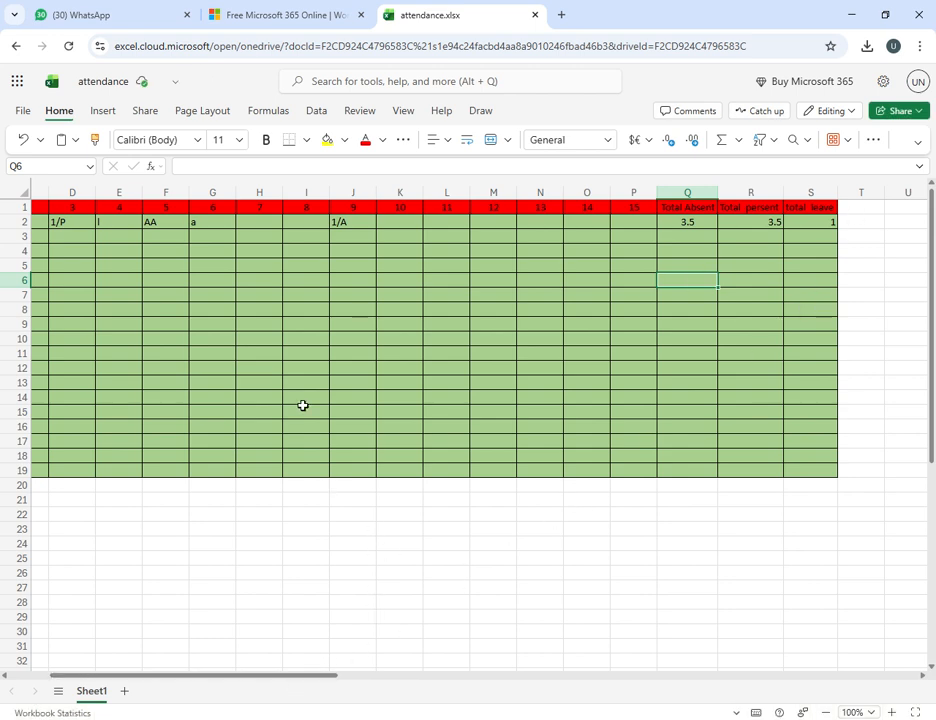
# Test the leave count by entering "LL" in I2 and "1/L" in K2.
pyautogui.click(309, 224)
pyautogui.write('LL')
pyautogui.press('Down')
pyautogui.press('Down')
pyautogui.press('Down')
pyautogui.press('Down')
pyautogui.press('Down')
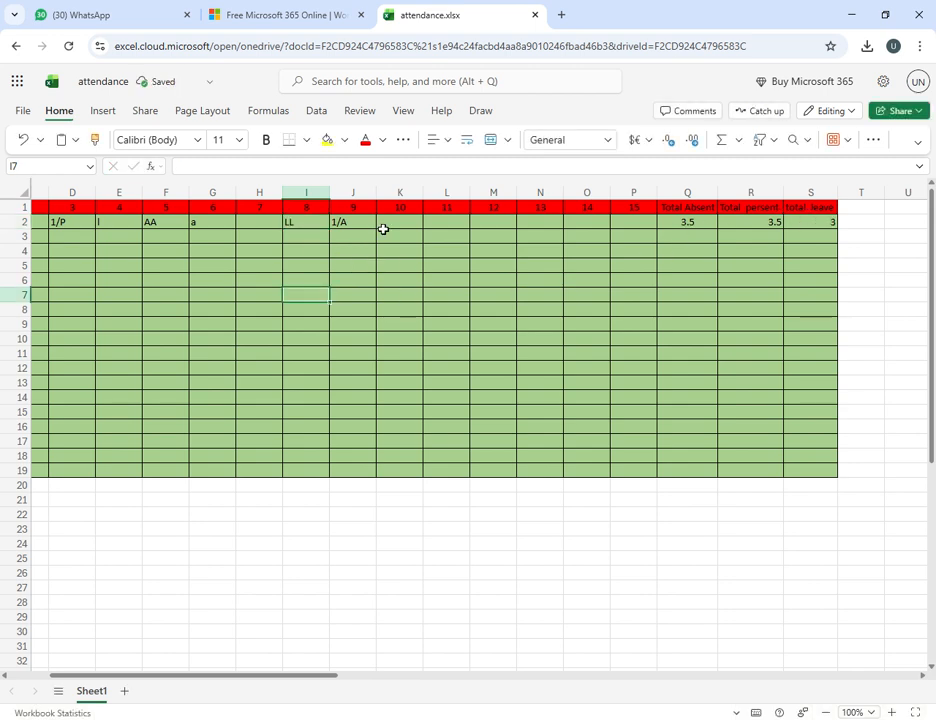
pyautogui.click(410, 224)
pyautogui.write('1/L')
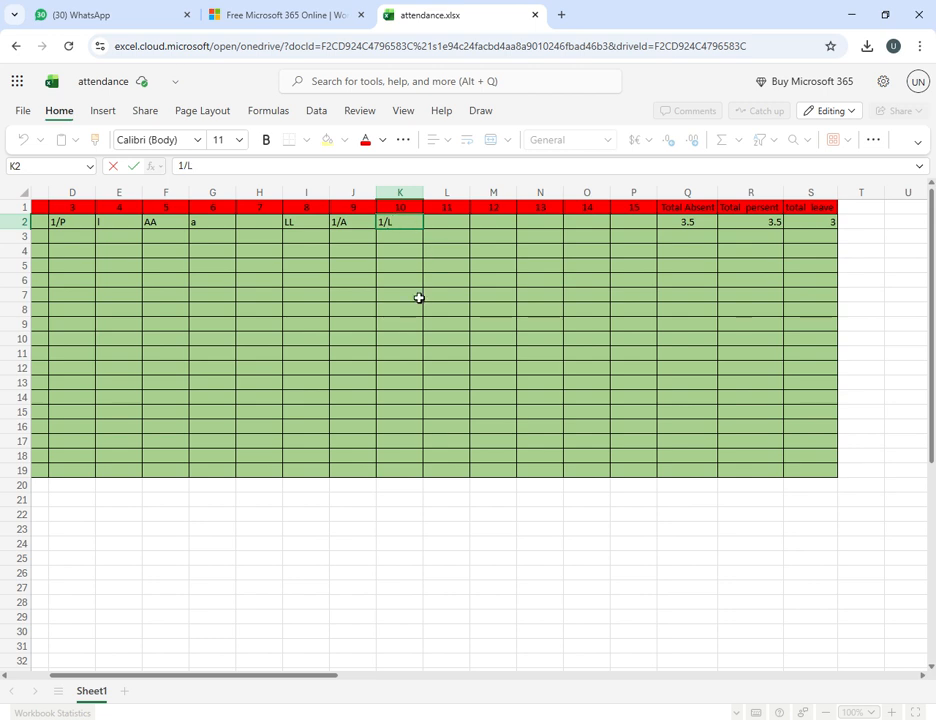
pyautogui.click(420, 308)
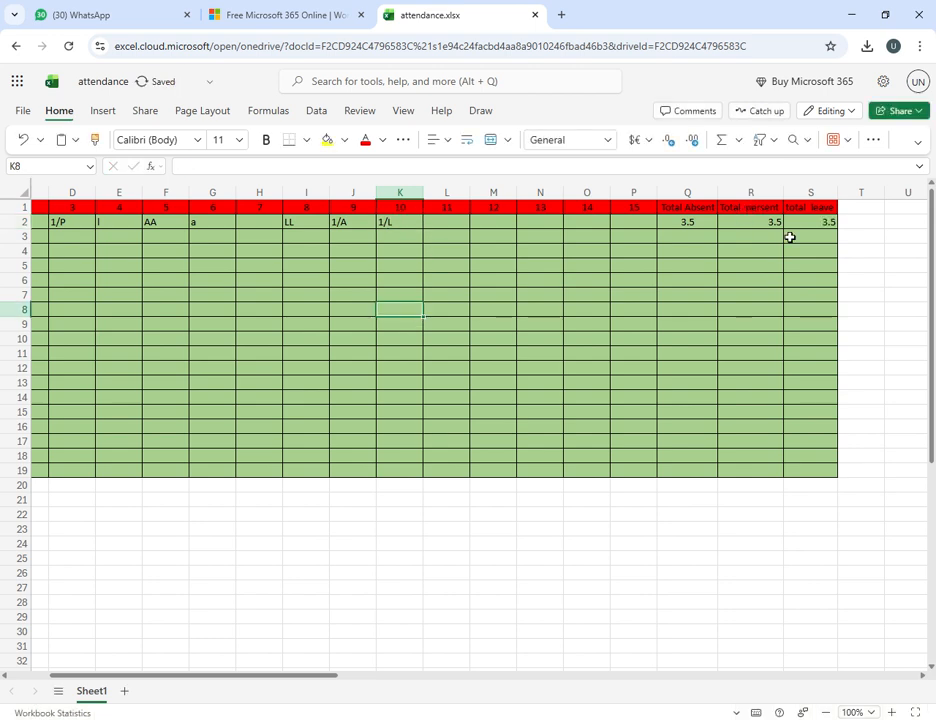
# Mark day 7 in row 2 as "P" and check the row's totals.
pyautogui.moveTo(286, 676); pyautogui.dragTo(248, 677)
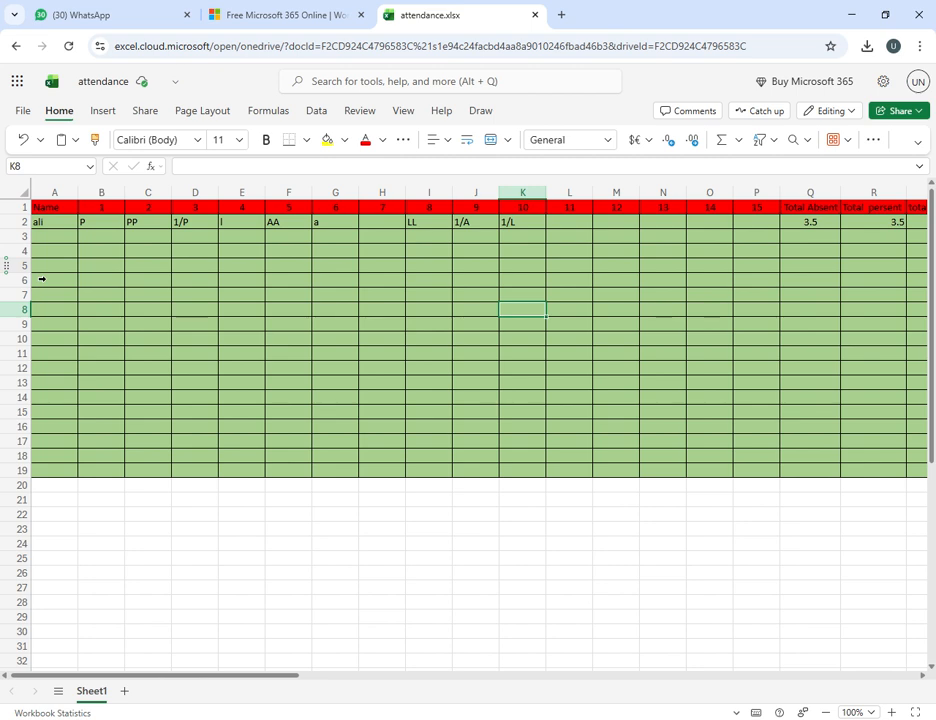
pyautogui.click(382, 229)
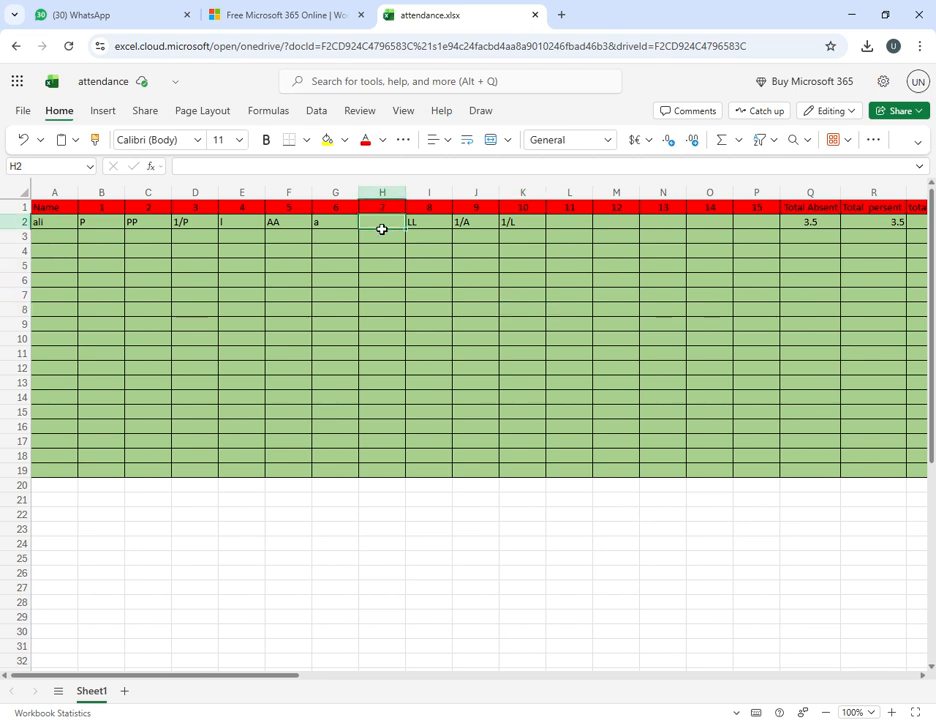
pyautogui.write('P')
pyautogui.click(524, 340)
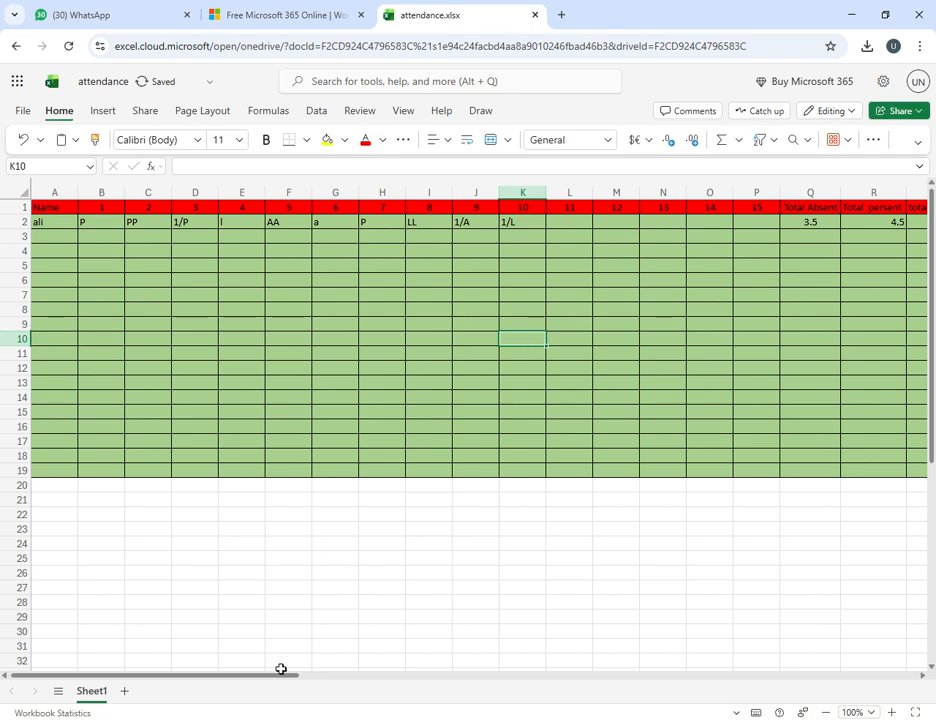
pyautogui.moveTo(268, 678)
pyautogui.mouseDown()
pyautogui.moveTo(305, 685)
pyautogui.moveTo(255, 683)
pyautogui.mouseUp()
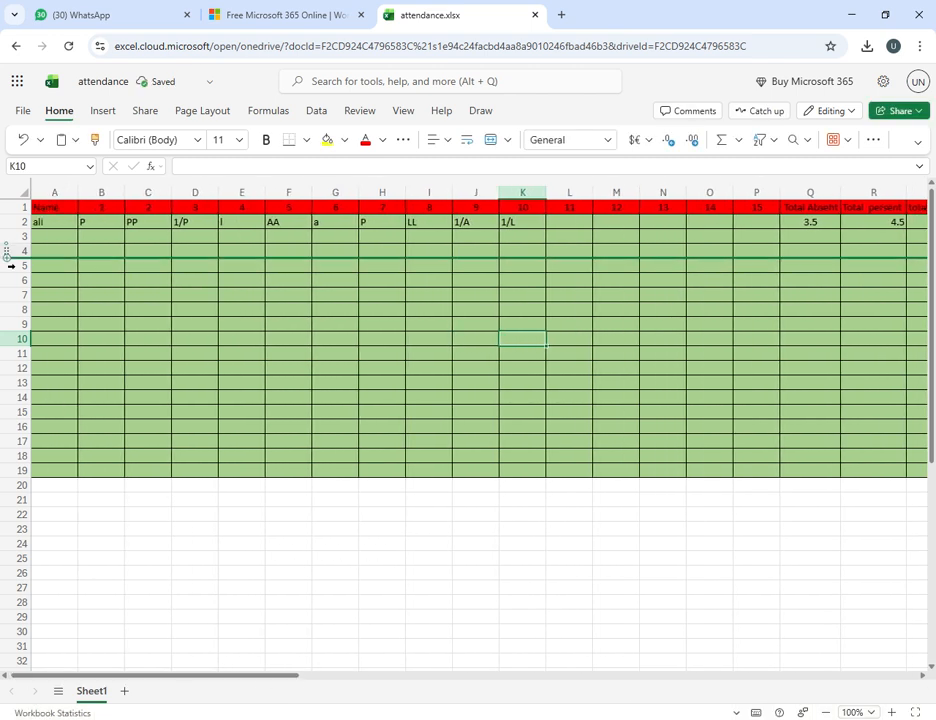
# Enter the second student's name in A3.
pyautogui.doubleClick(40, 243)
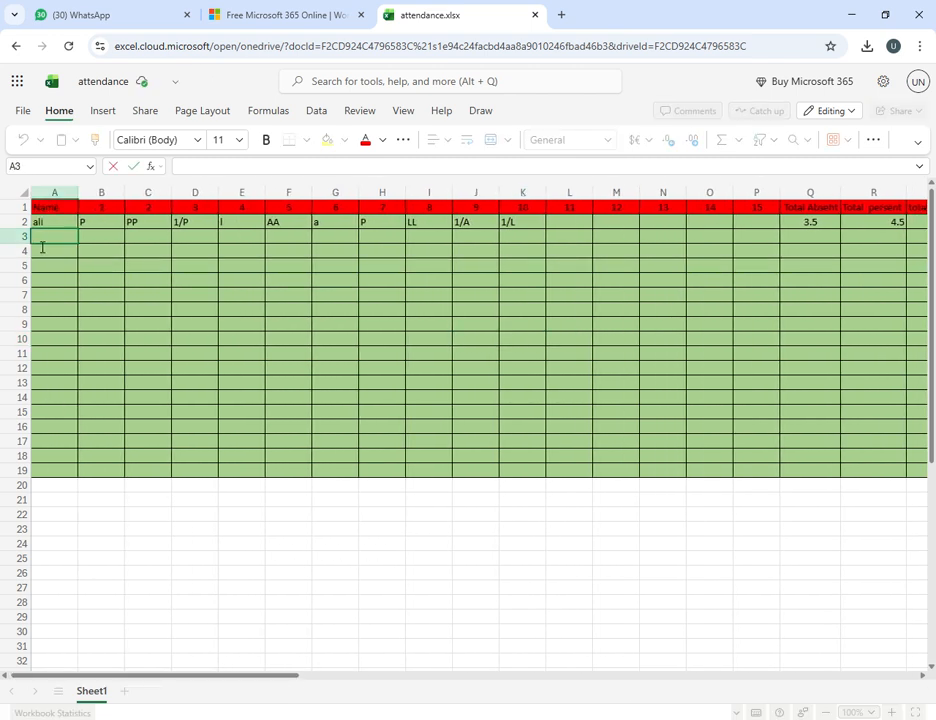
pyautogui.write('RAHEEL')
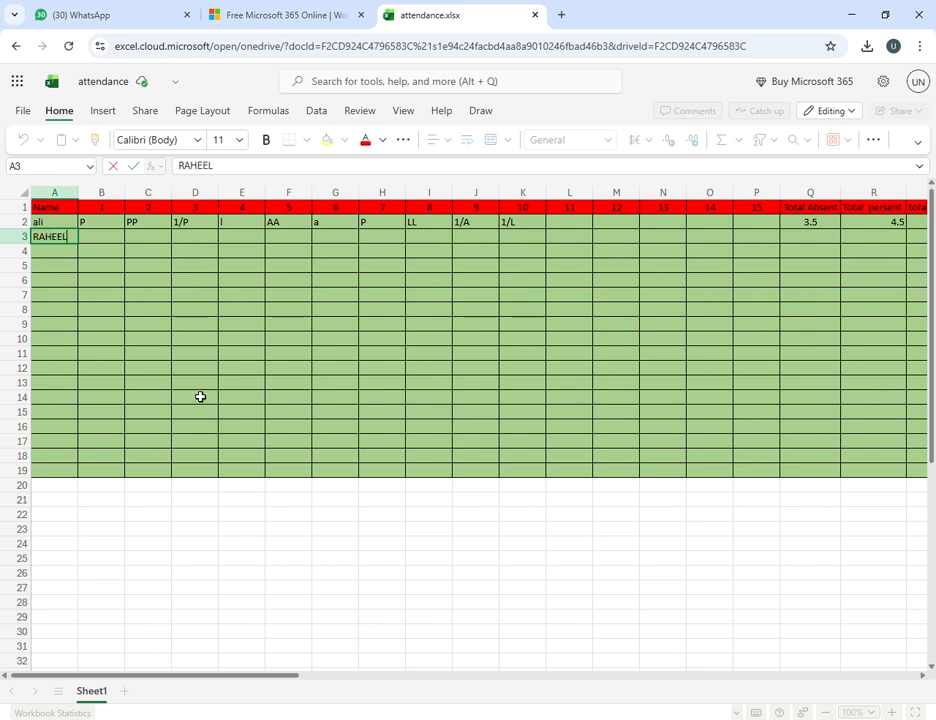
pyautogui.click(228, 441)
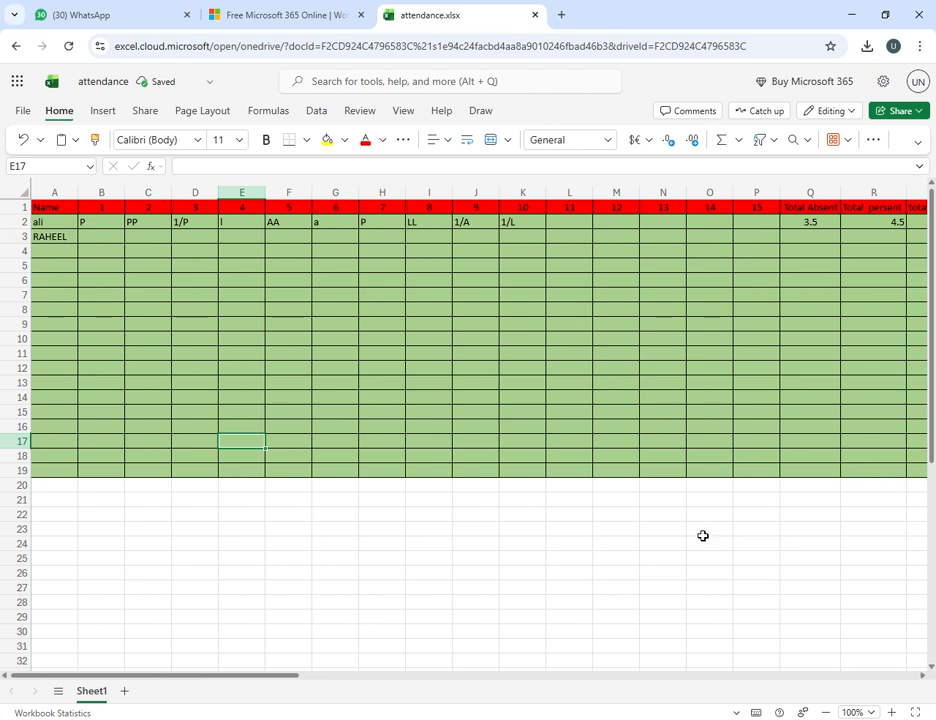
# Fill the absent, present and leave formulas from Q2:S2 down into row 3.
pyautogui.moveTo(268, 675)
pyautogui.mouseDown()
pyautogui.moveTo(232, 681)
pyautogui.moveTo(265, 687)
pyautogui.mouseUp()
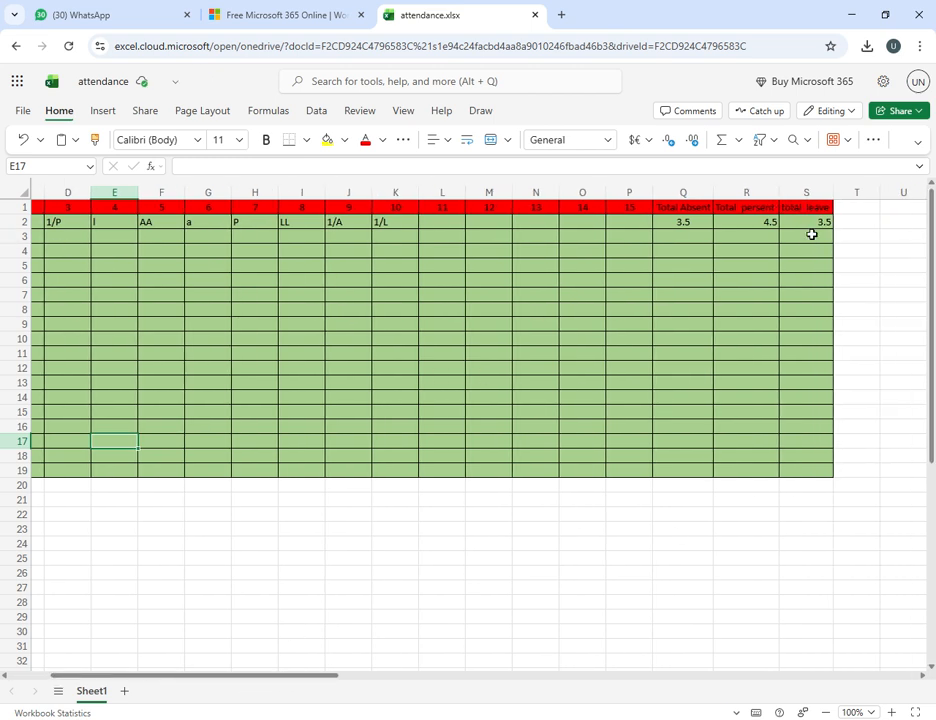
pyautogui.click(812, 228)
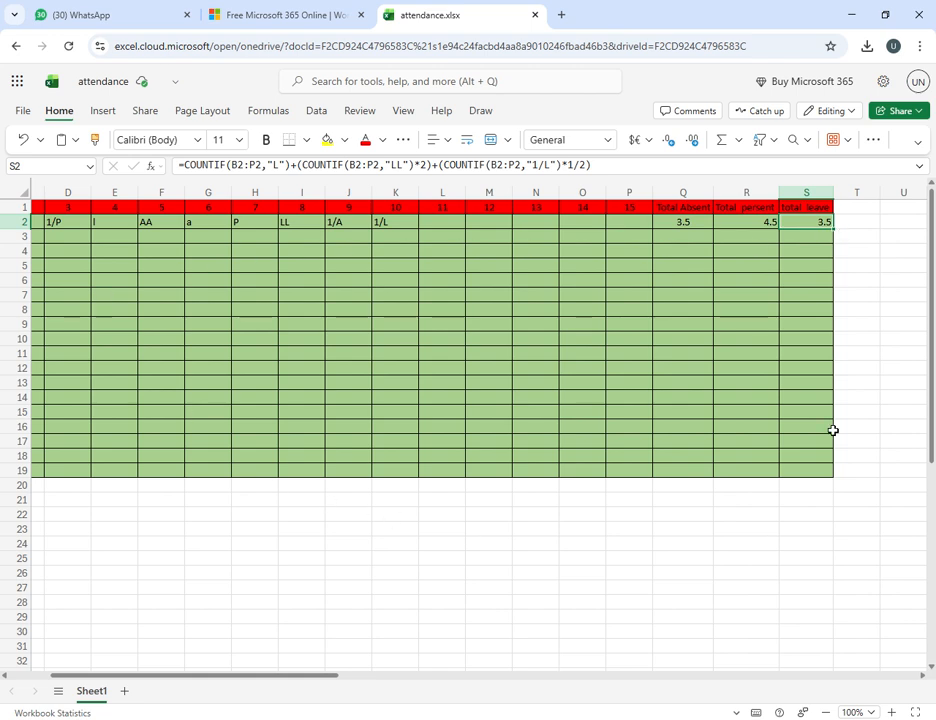
pyautogui.moveTo(658, 225); pyautogui.dragTo(836, 250)
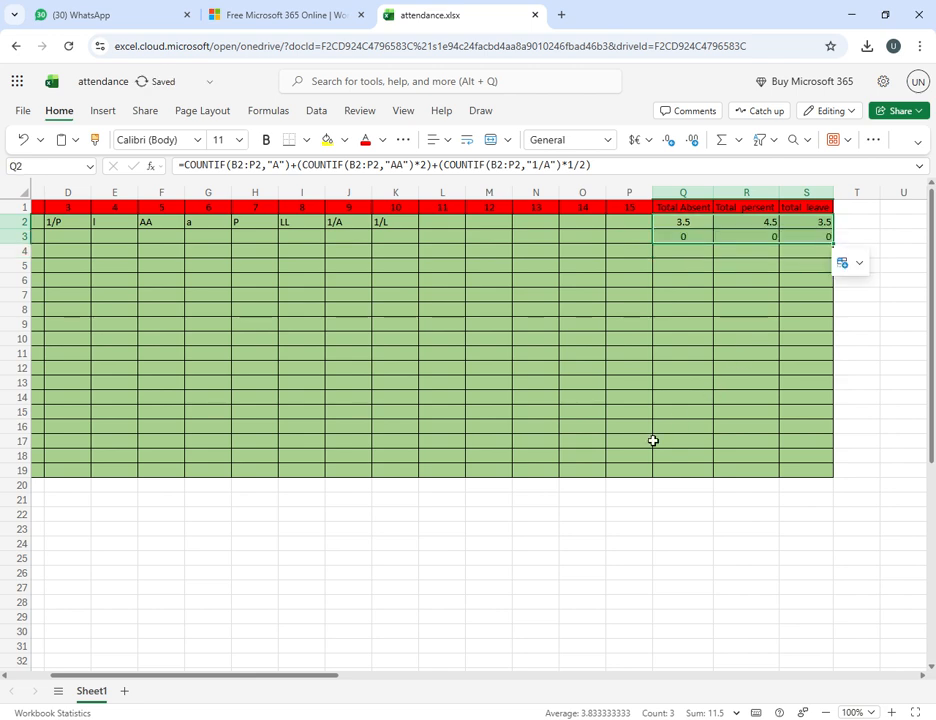
# Test the row 3 totals by entering "LL" in E3, "PP" in F3 and "AA" in G3.
pyautogui.moveTo(315, 676); pyautogui.dragTo(232, 674)
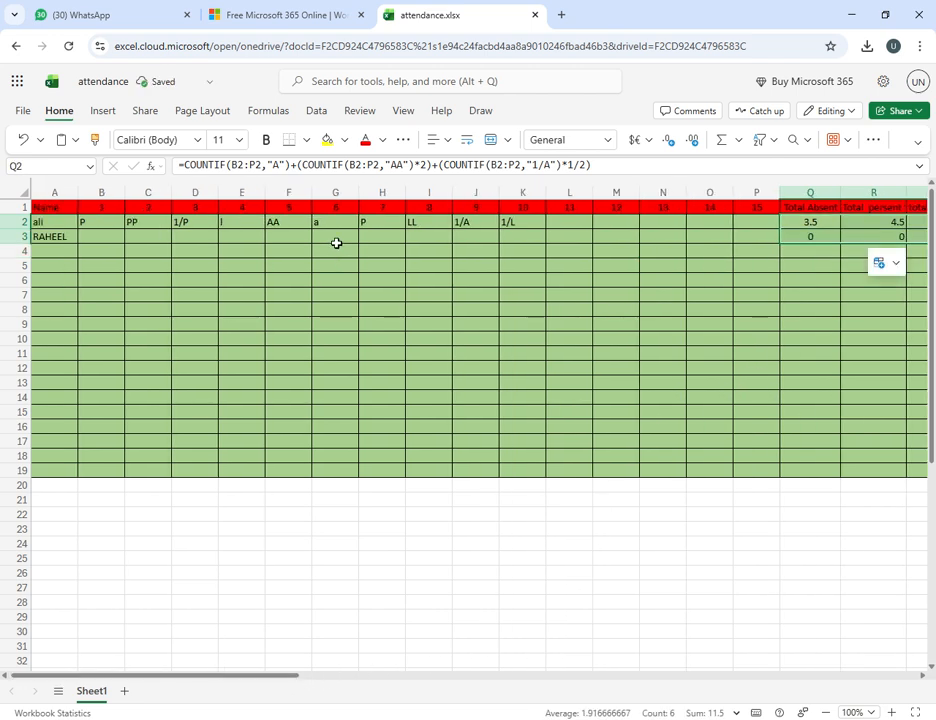
pyautogui.doubleClick(241, 238)
pyautogui.write('LL')
pyautogui.click(300, 282)
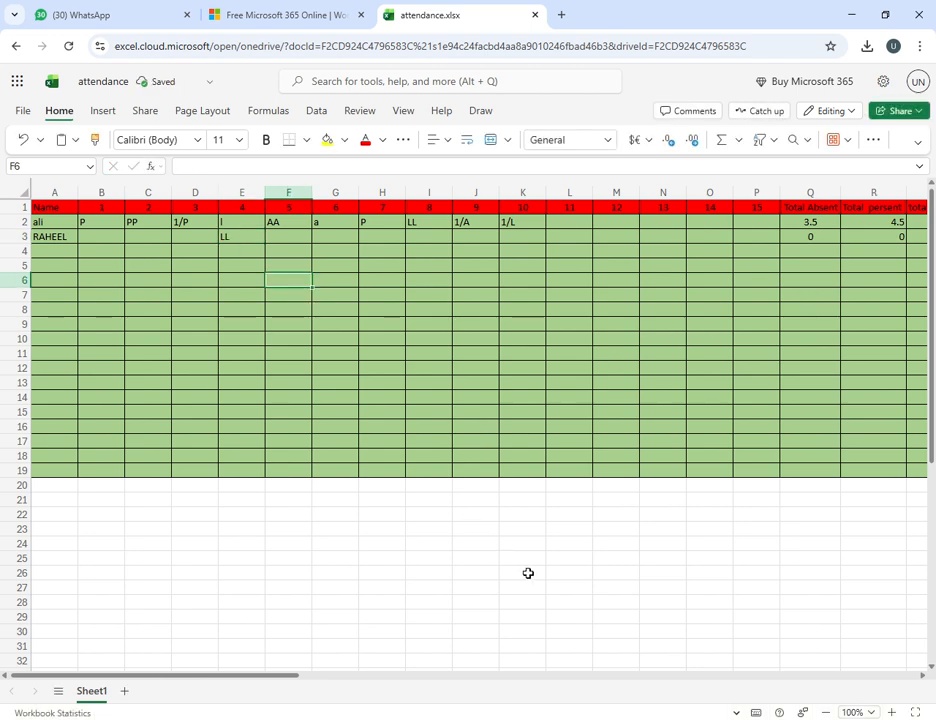
pyautogui.moveTo(259, 679); pyautogui.dragTo(234, 670)
pyautogui.click(300, 241)
pyautogui.write('PP')
pyautogui.click(368, 283)
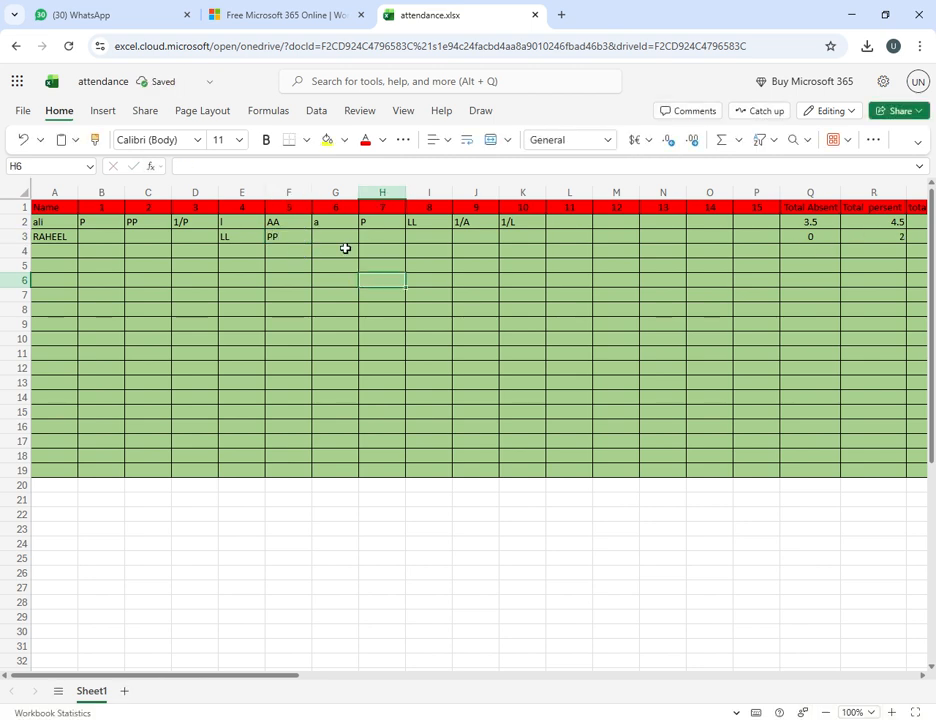
pyautogui.click(343, 241)
pyautogui.write('AA')
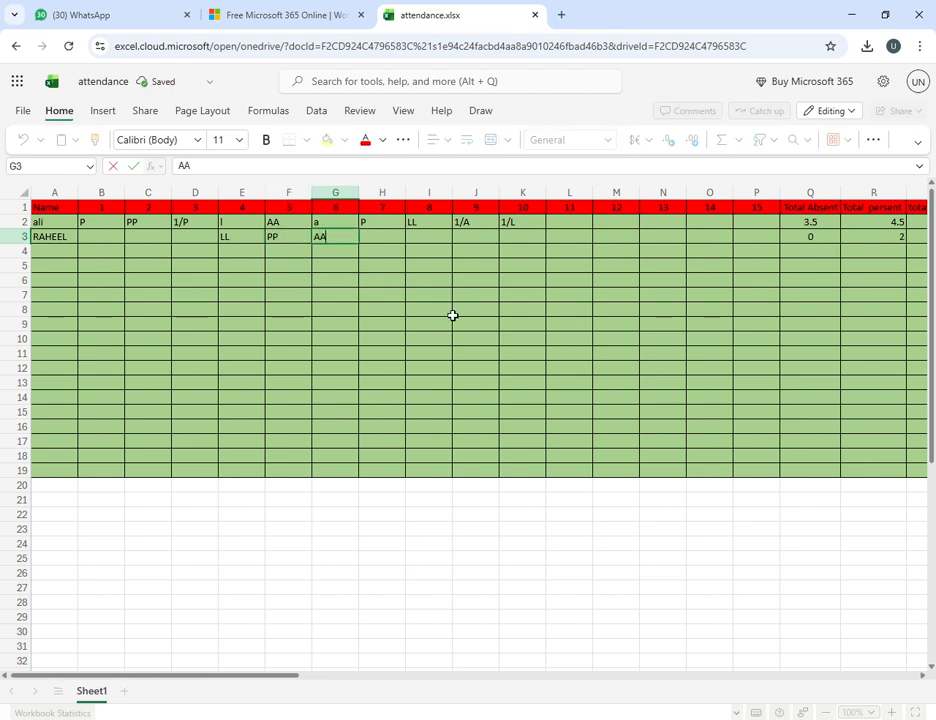
pyautogui.click(450, 312)
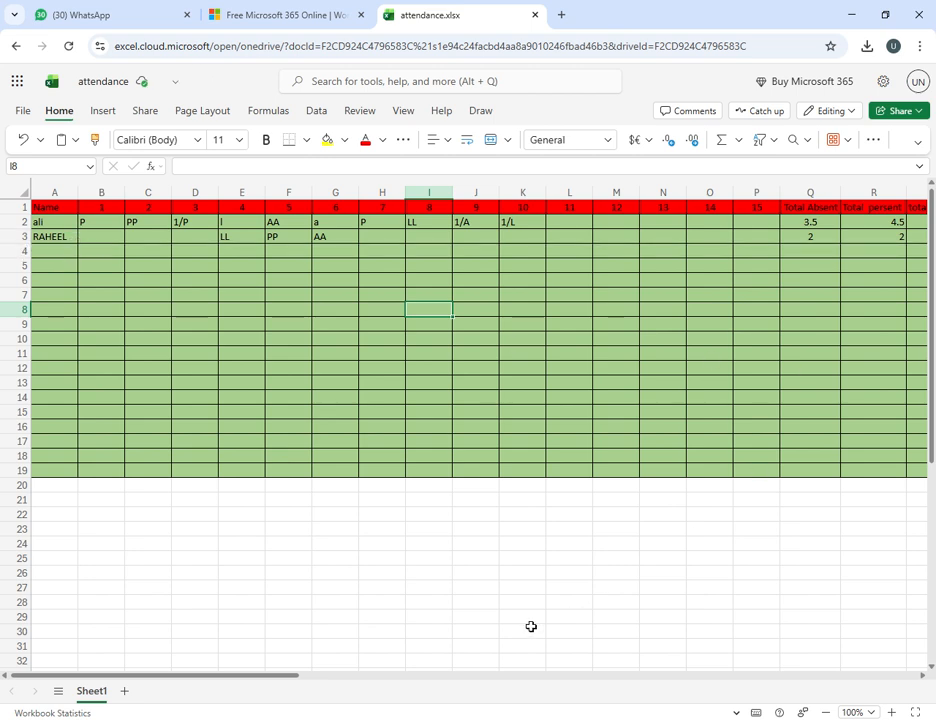
# Fill the three total formulas in columns Q to S down to row 18.
pyautogui.click(275, 661)
pyautogui.moveTo(266, 683); pyautogui.dragTo(329, 683)
pyautogui.moveTo(595, 221); pyautogui.dragTo(745, 458)
pyautogui.click(460, 516)
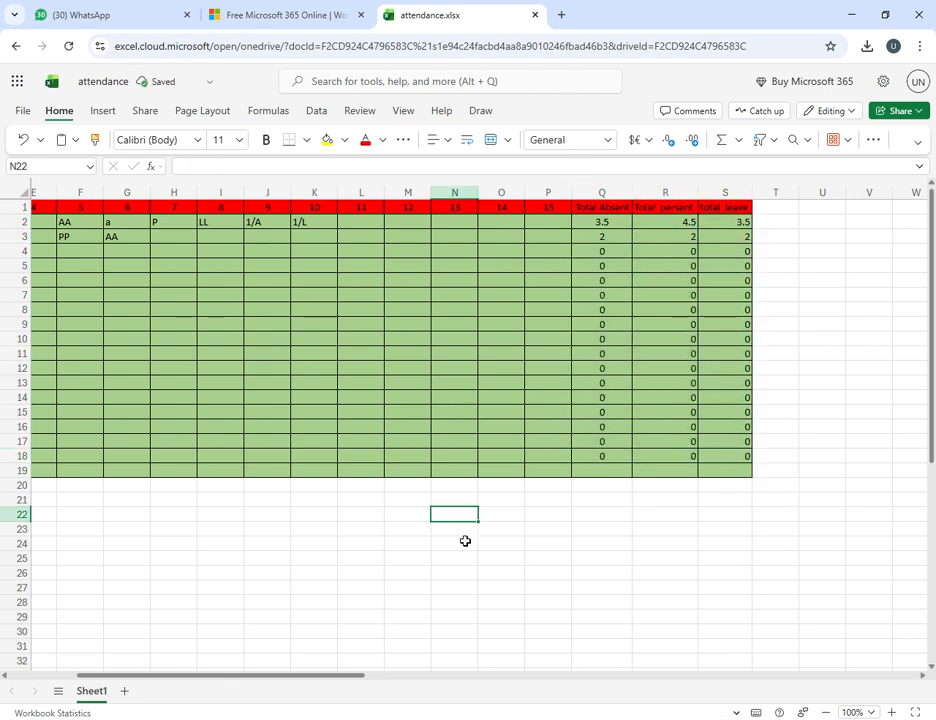
# Test the filled formulas by entering "P" in H9, "L" in H13 and "A" in J13.
pyautogui.moveTo(314, 681); pyautogui.dragTo(224, 663)
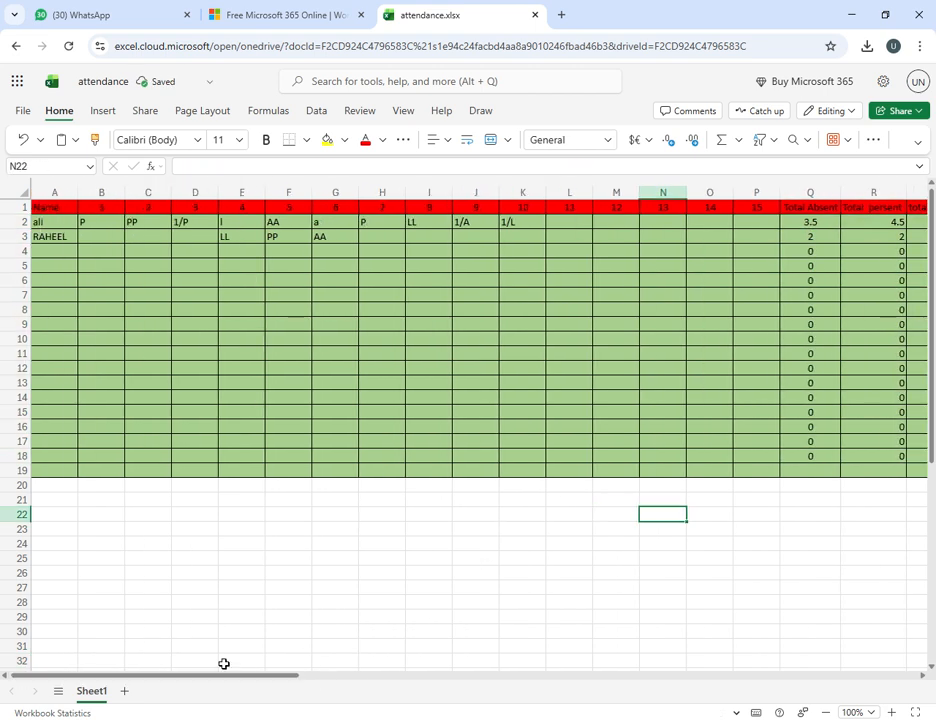
pyautogui.click(396, 323)
pyautogui.write('P')
pyautogui.click(393, 386)
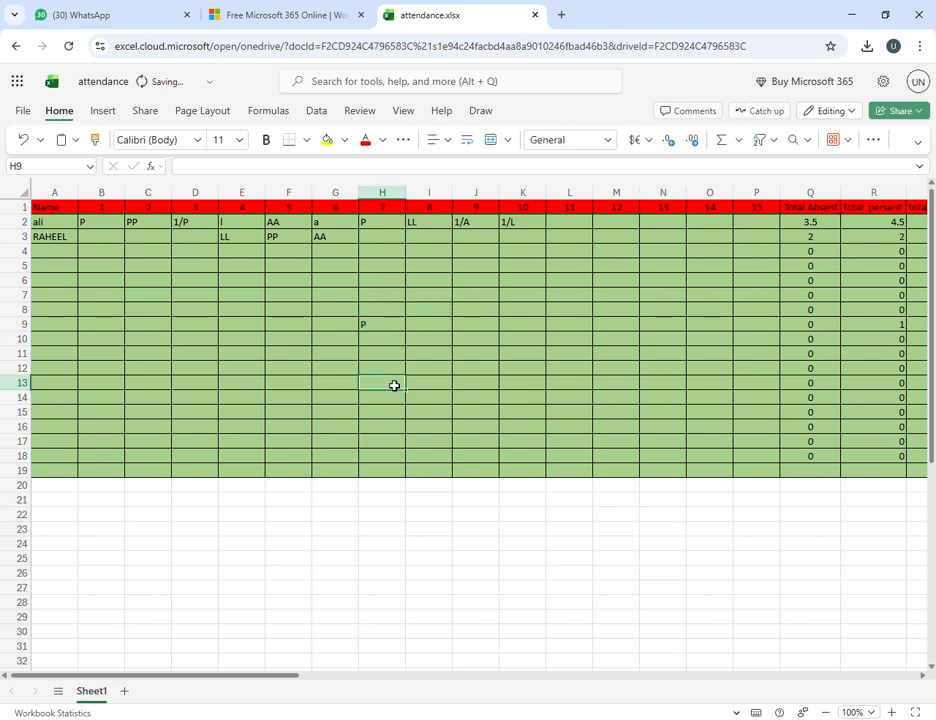
pyautogui.write('L')
pyautogui.click(582, 388)
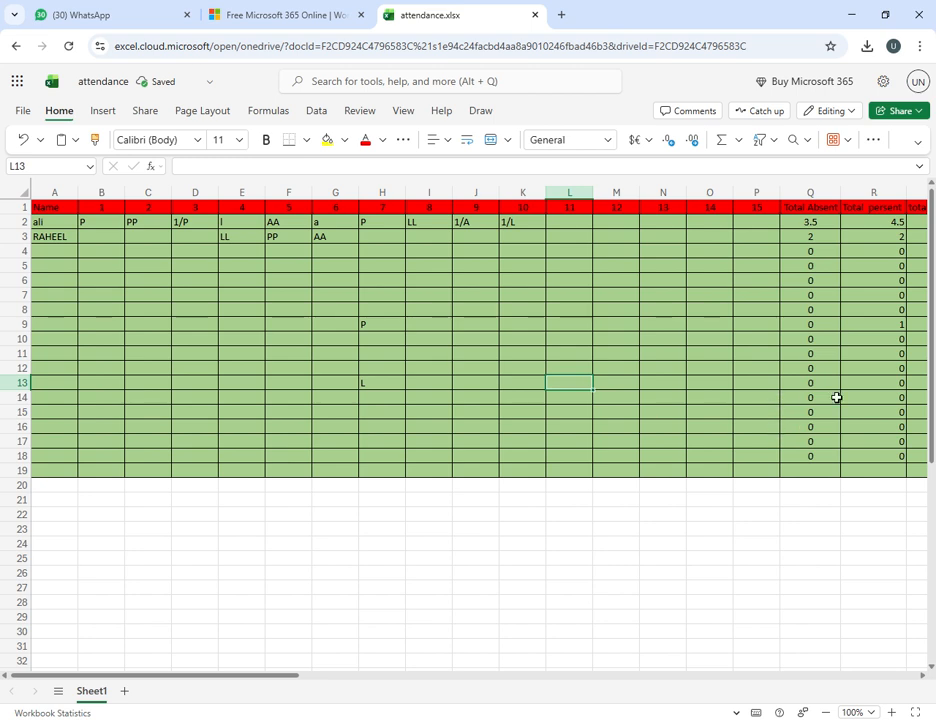
pyautogui.click(466, 389)
pyautogui.write('A')
pyautogui.press('Return')
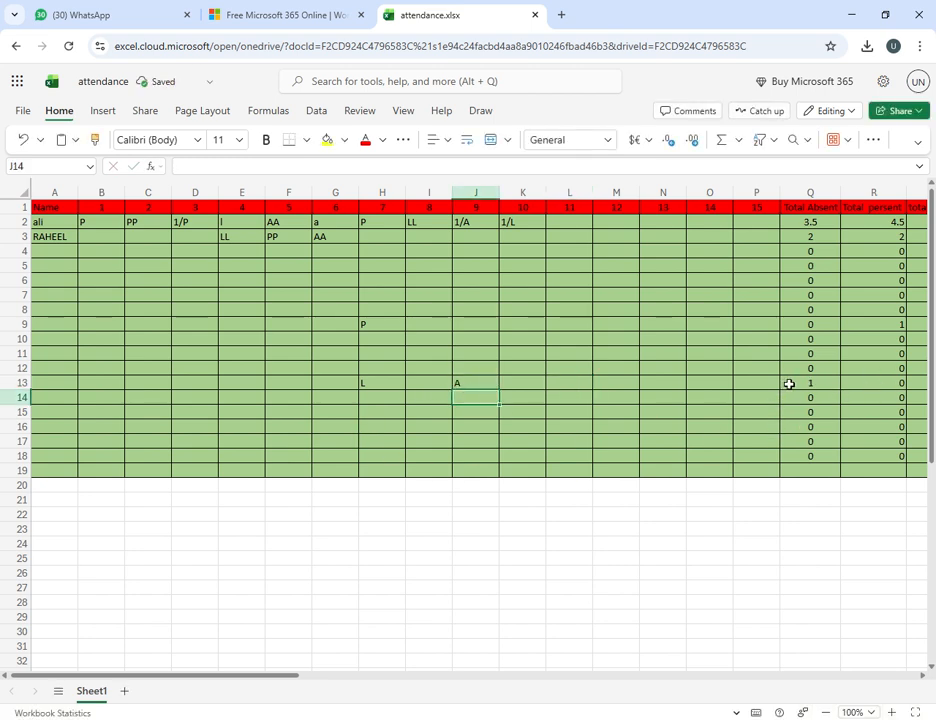